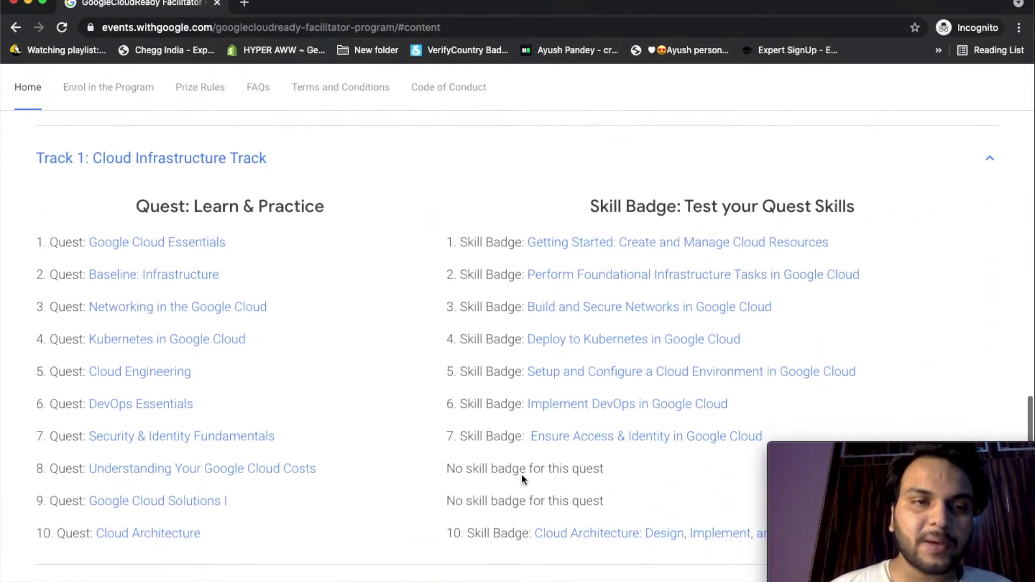
- Open the Cloud Development quest from Track 2, the Cloud-native Application Development Track
scroll(522, 475, down, 10)
scroll(522, 477, down, 3)
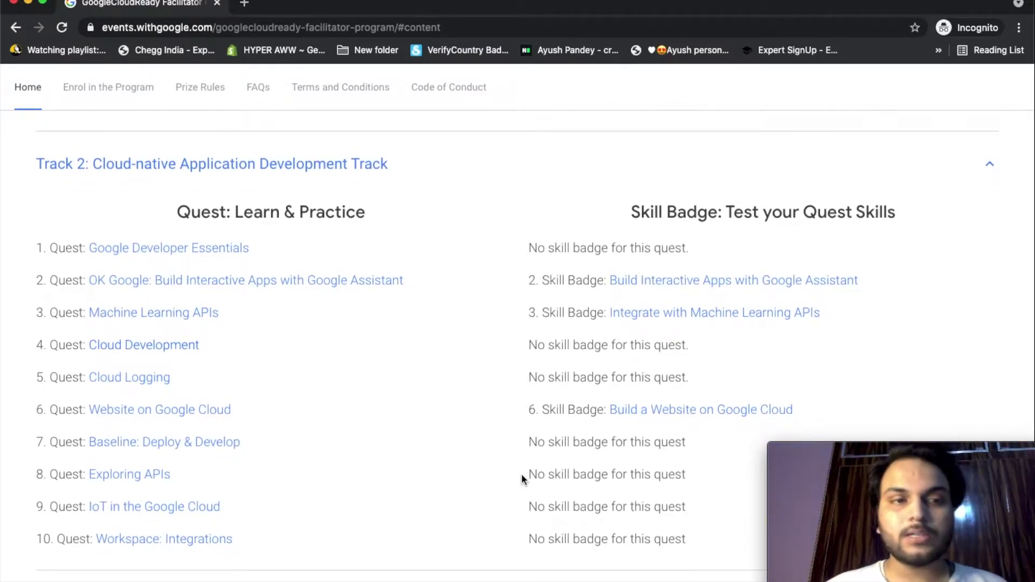
scroll(522, 479, down, 1)
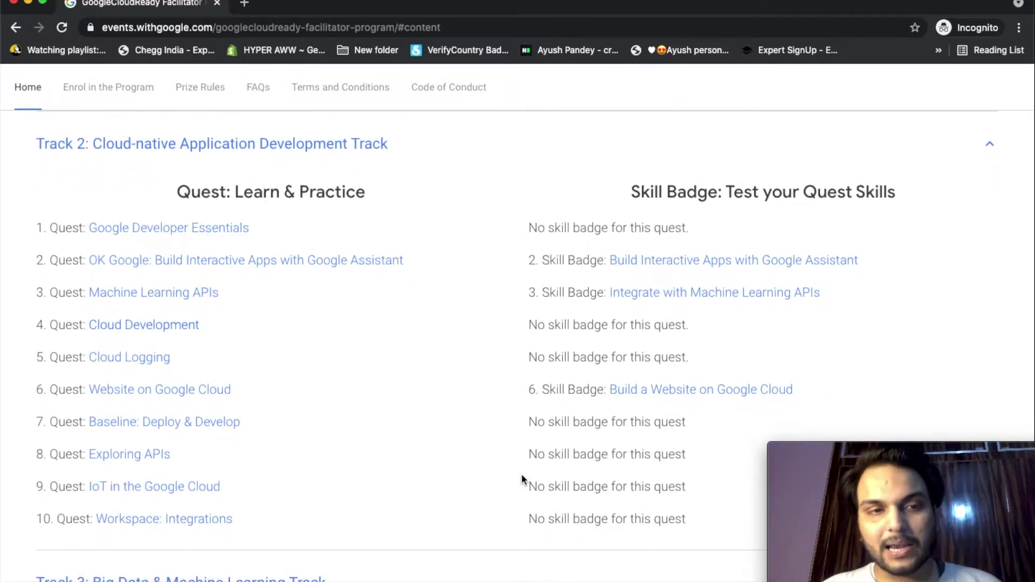
click(187, 325)
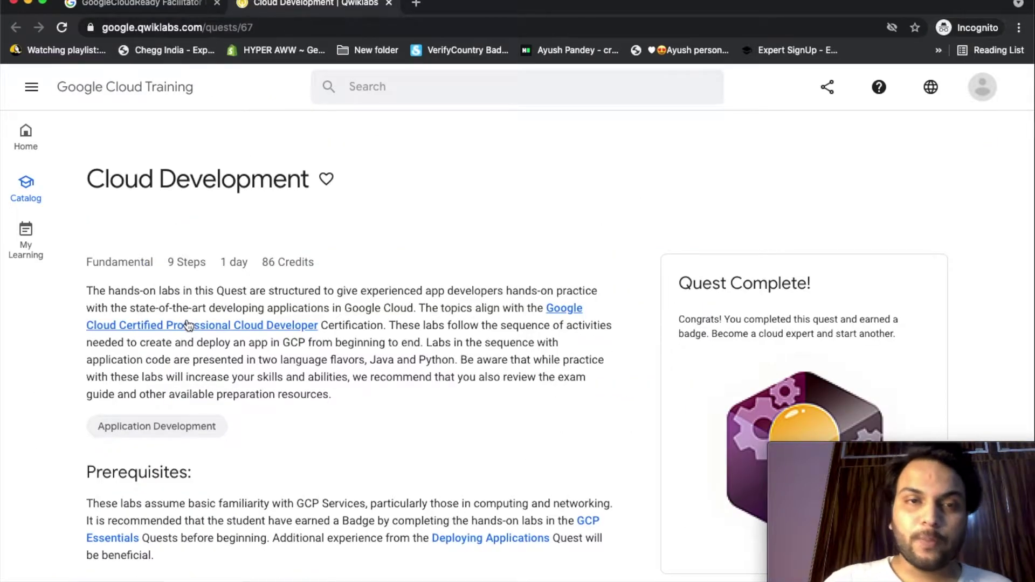
- Open the lab "App Dev - Deploying the Application into App Engine Flexible Environment - Java" from the quest outline
scroll(187, 323, down, 8)
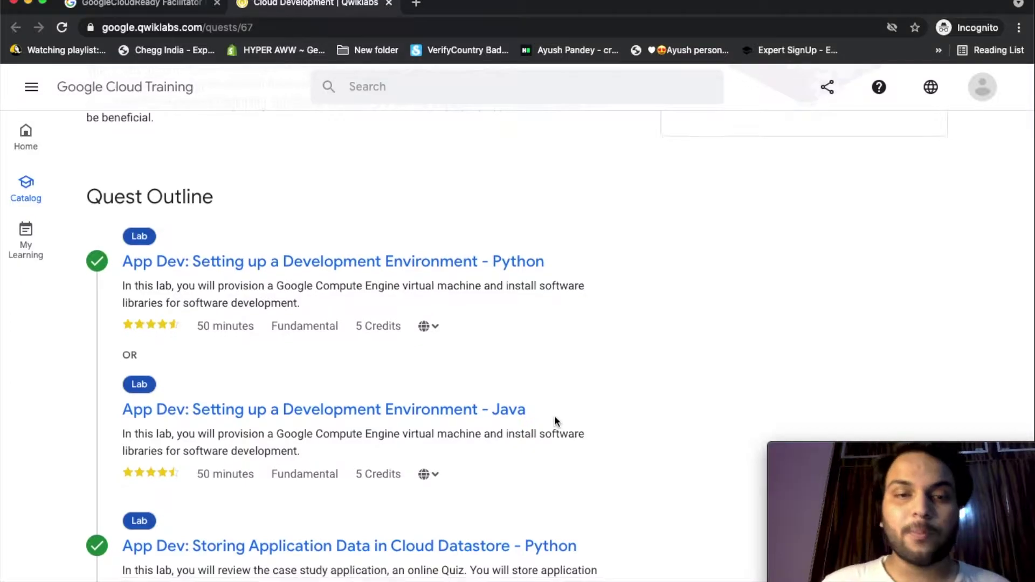
scroll(557, 421, down, 15)
scroll(680, 387, down, 4)
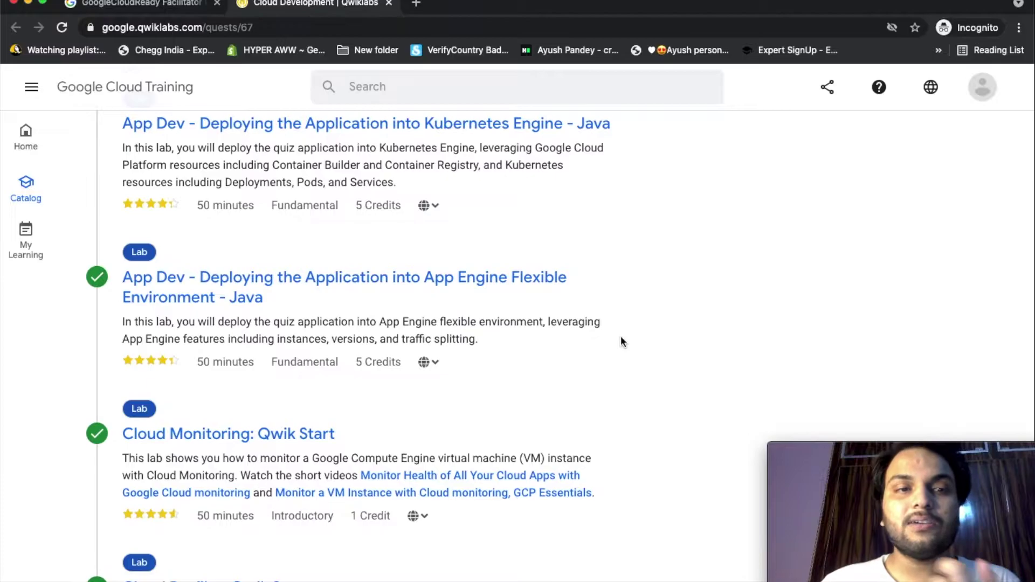
scroll(621, 341, down, 1)
scroll(622, 340, down, 1)
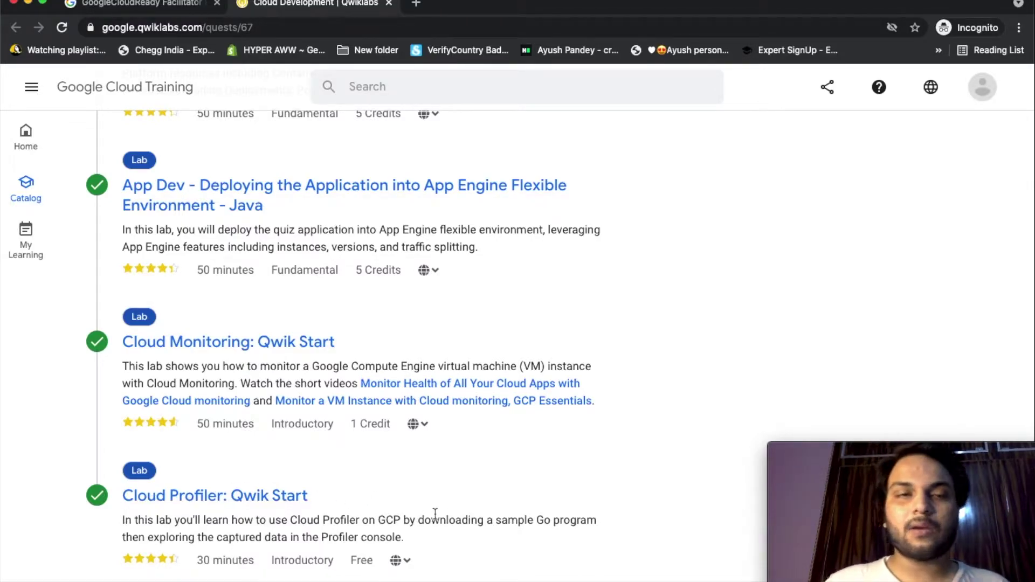
scroll(526, 489, up, 3)
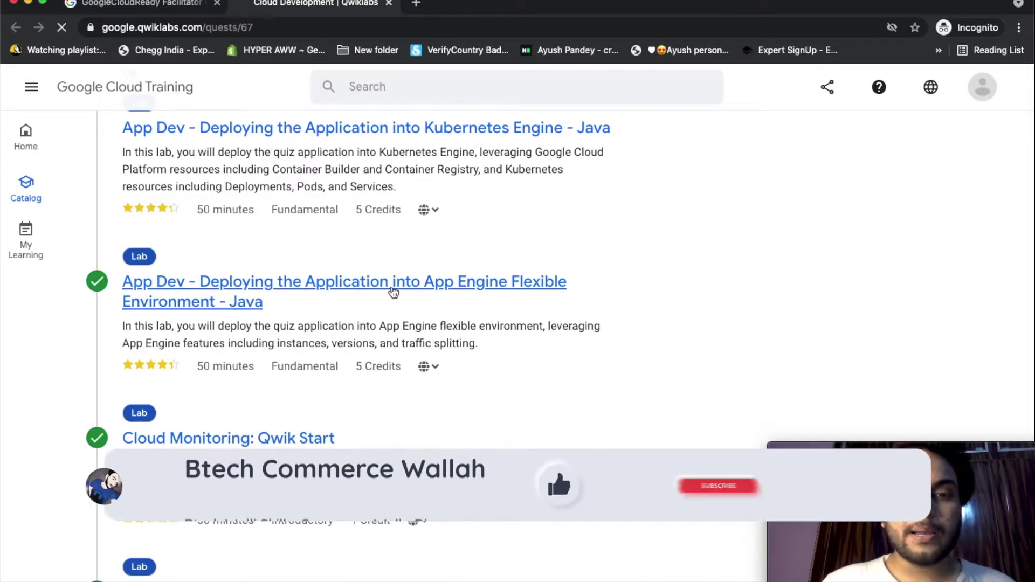
click(394, 294)
- Look through the lab's overview, objectives and setup requirements and start the lab
scroll(539, 372, down, 5)
scroll(539, 378, up, 1)
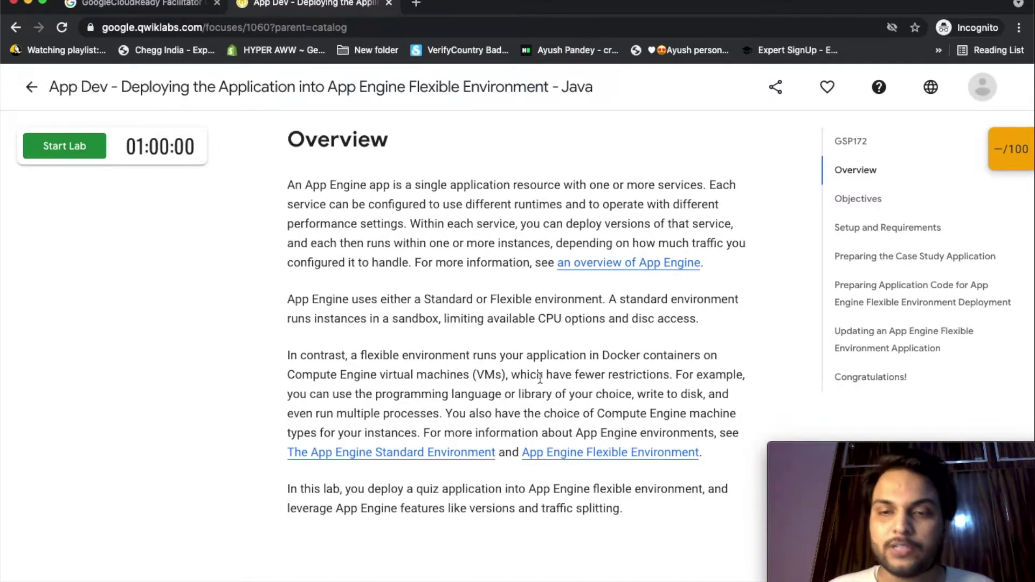
scroll(738, 286, up, 1)
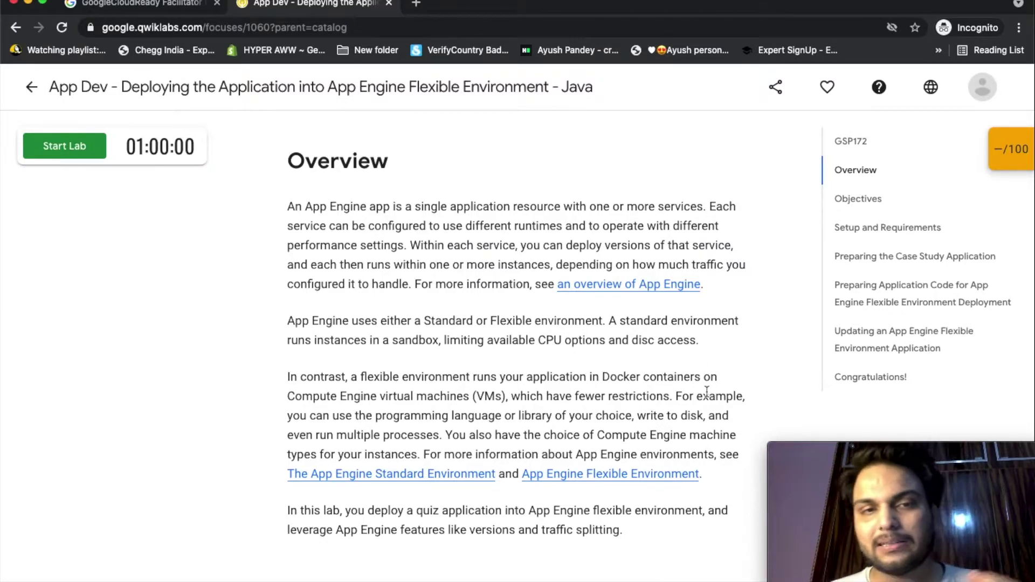
scroll(707, 392, down, 3)
scroll(707, 392, down, 8)
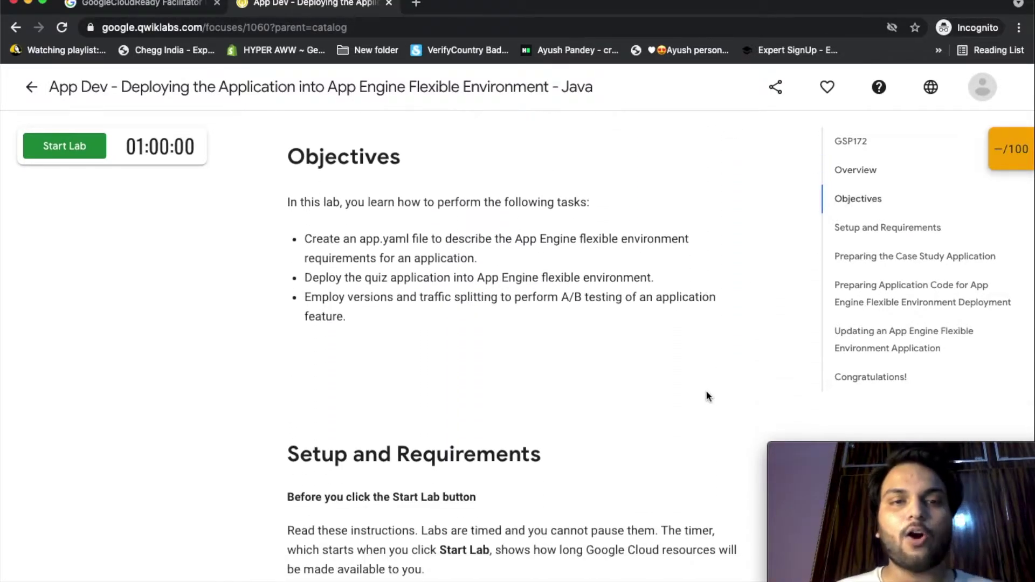
scroll(707, 392, down, 4)
scroll(707, 392, down, 20)
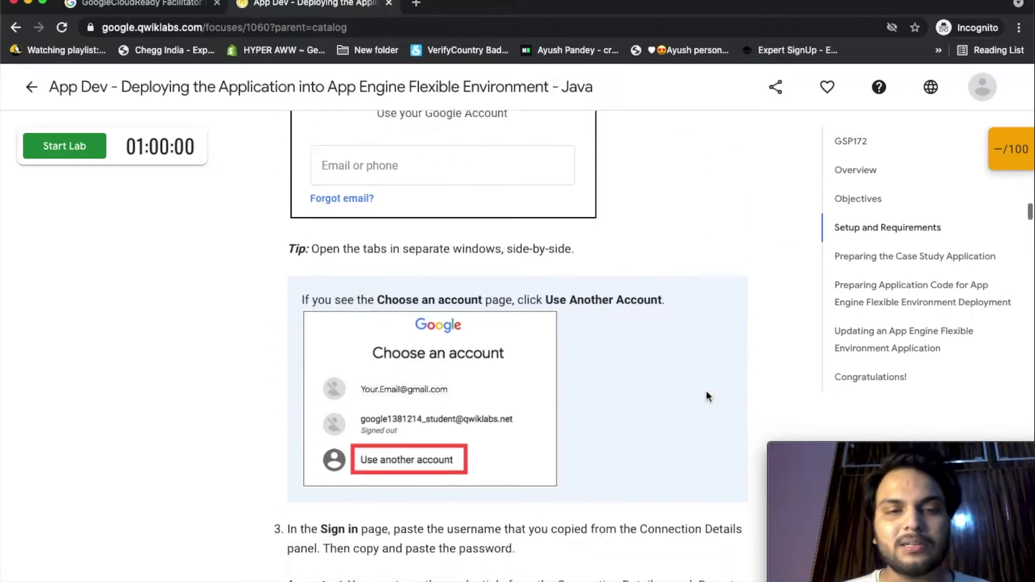
click(62, 142)
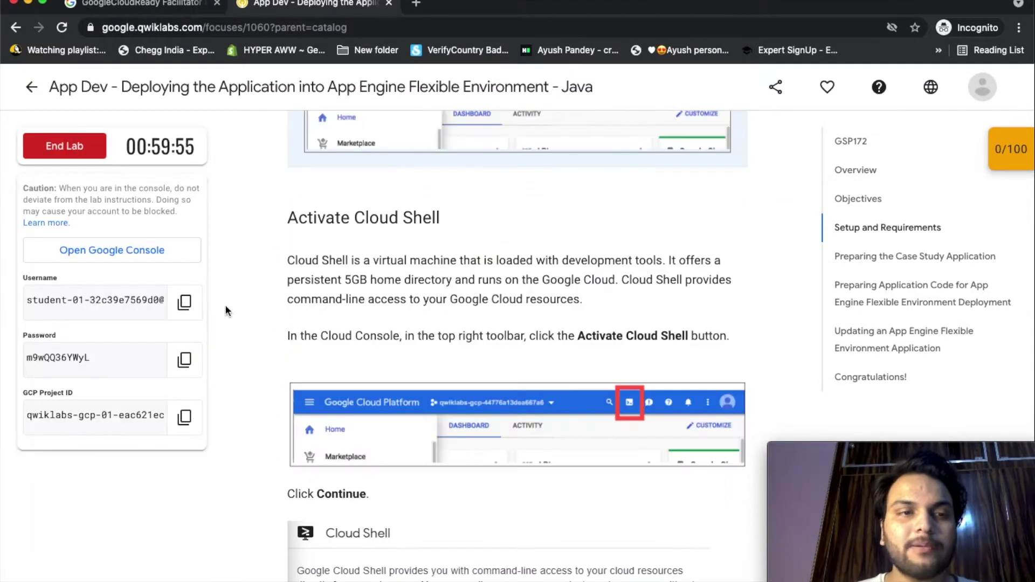
- Copy the lab username, open the Google console and submit the username on the sign-in page
click(184, 302)
click(174, 254)
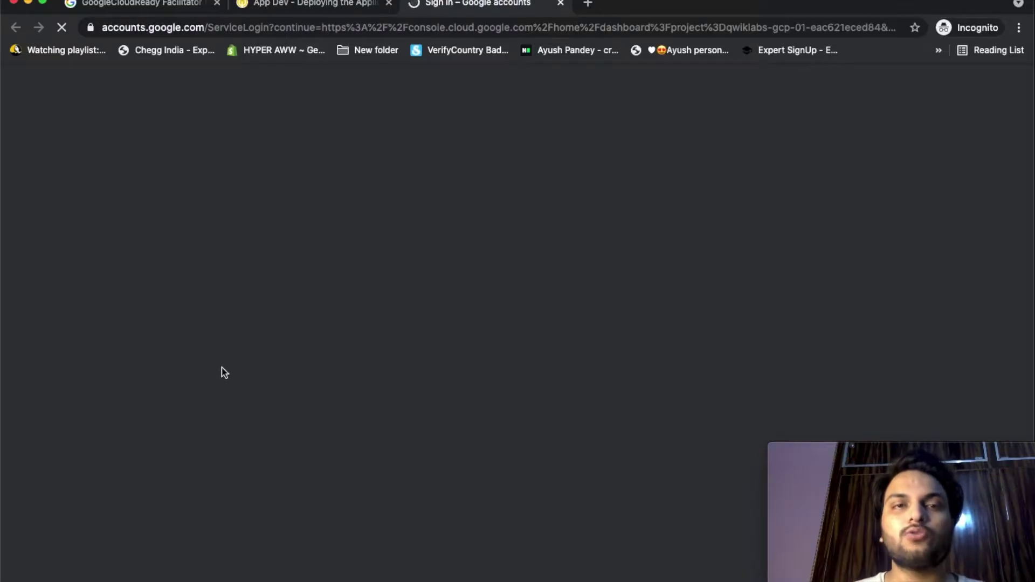
key(super+v)
key(Return)
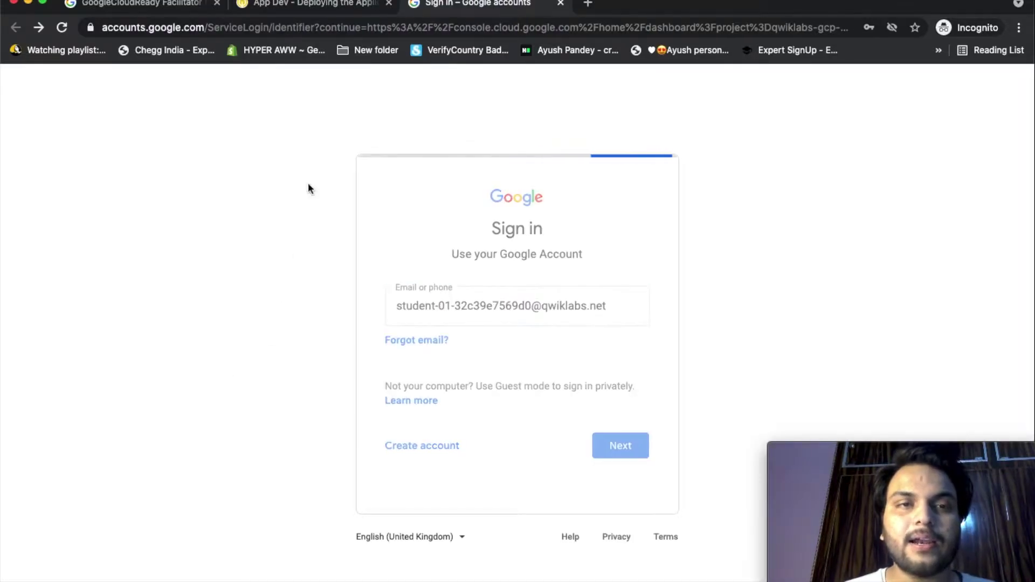
- Enter the lab account password copied from the lab page, accept the new-account notice and confirm the recovery options
click(308, 5)
click(184, 360)
click(435, 8)
key(super+v)
key(Return)
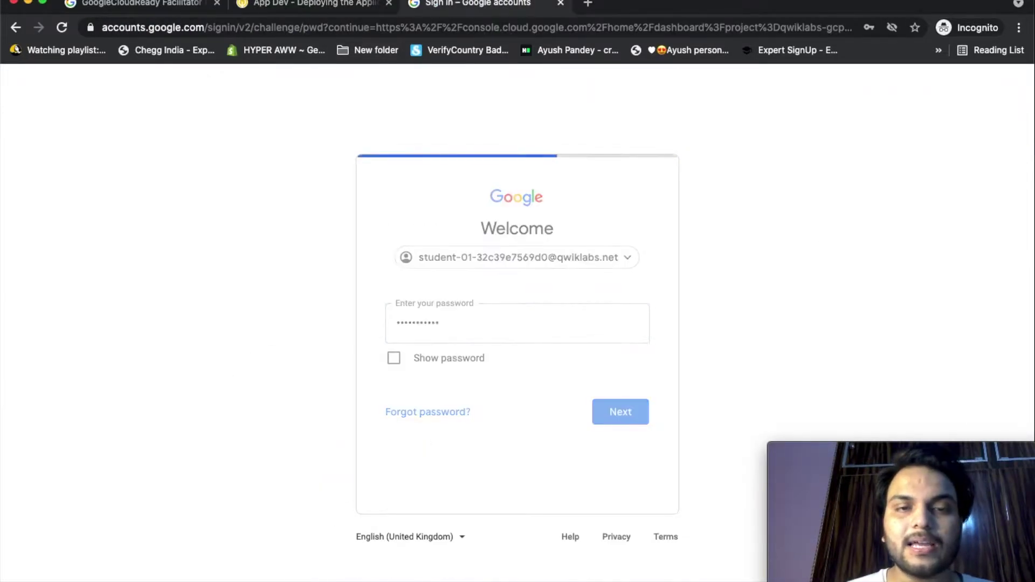
click(519, 453)
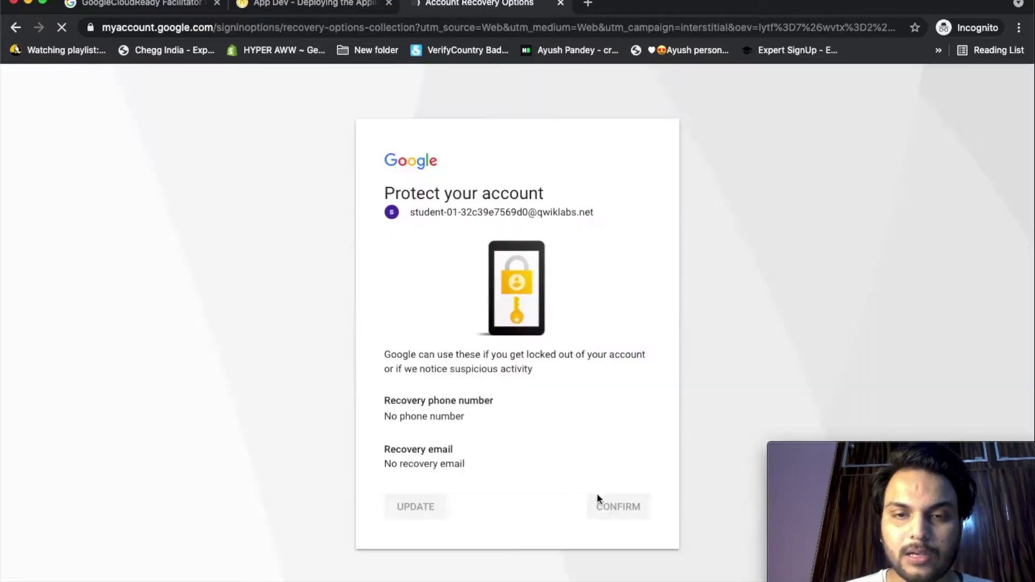
click(615, 509)
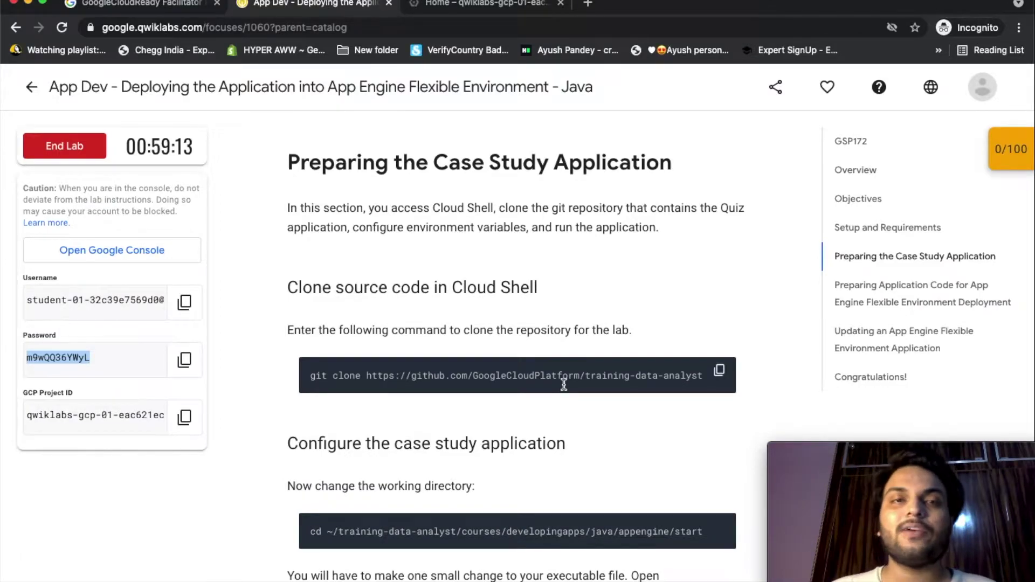
- Agree to the Google Cloud Platform Terms of Service in the console and activate Cloud Shell
key(ctrl+Tab)
click(339, 397)
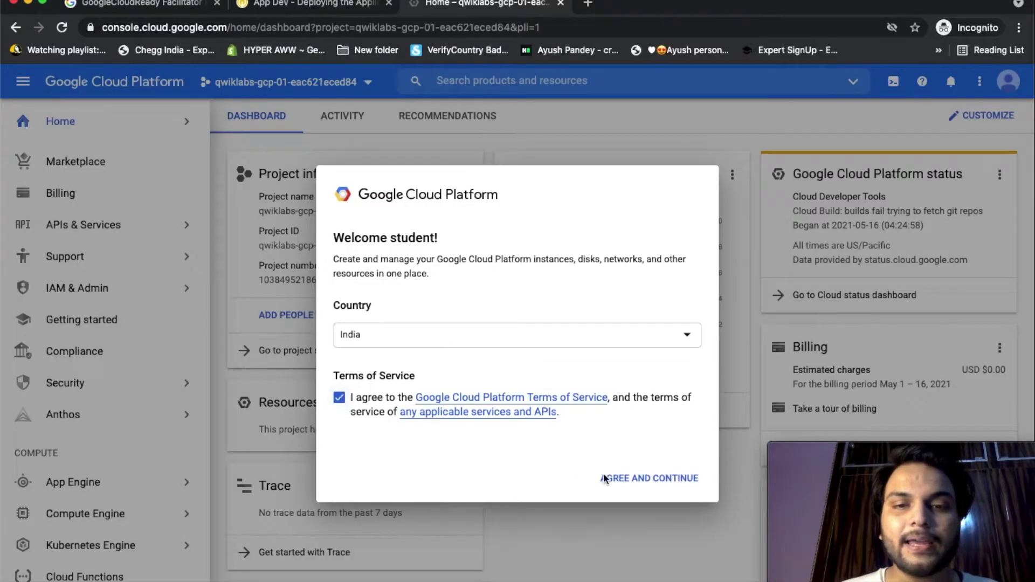
click(626, 484)
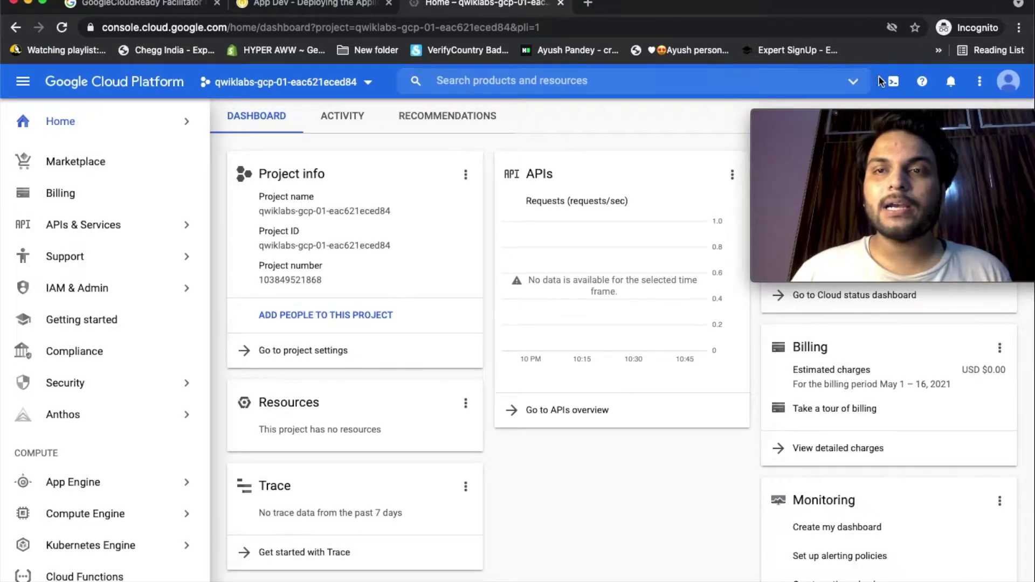
click(892, 82)
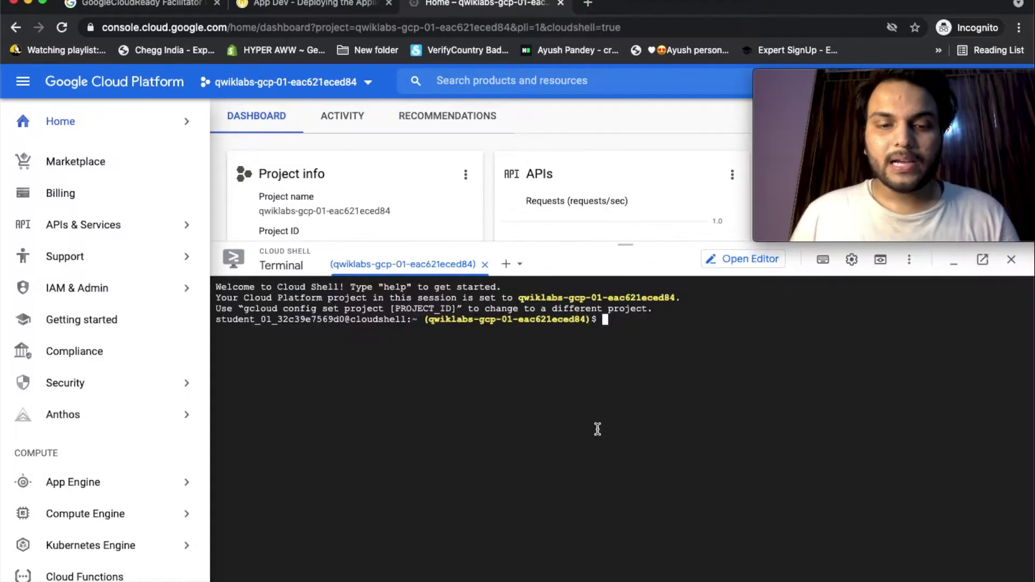
- List the credentialed account and the configured project in Cloud Shell with "gcloud auth list" and "gcloud config list project"
text(gcloud auth )
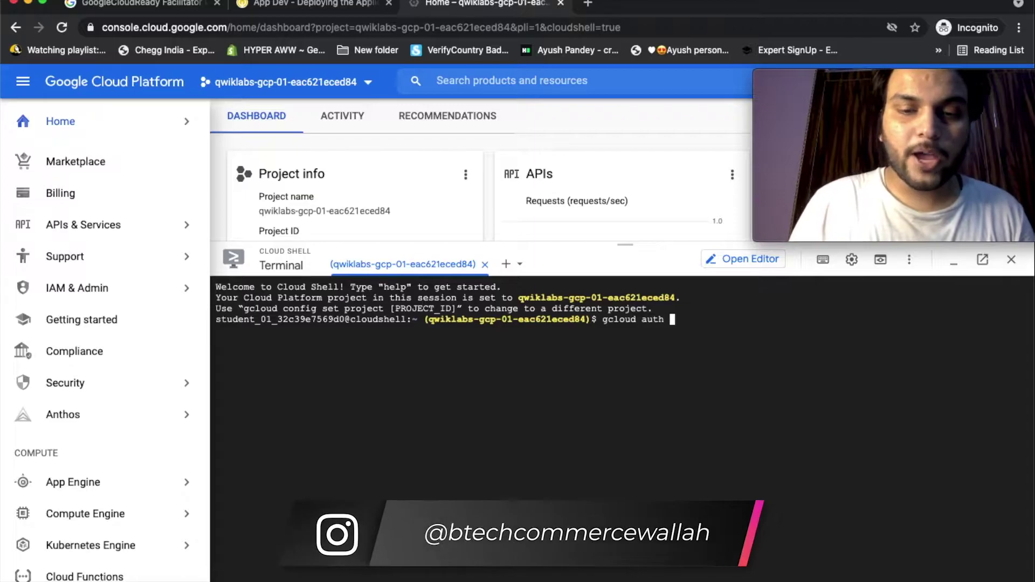
text(list)
key(Return)
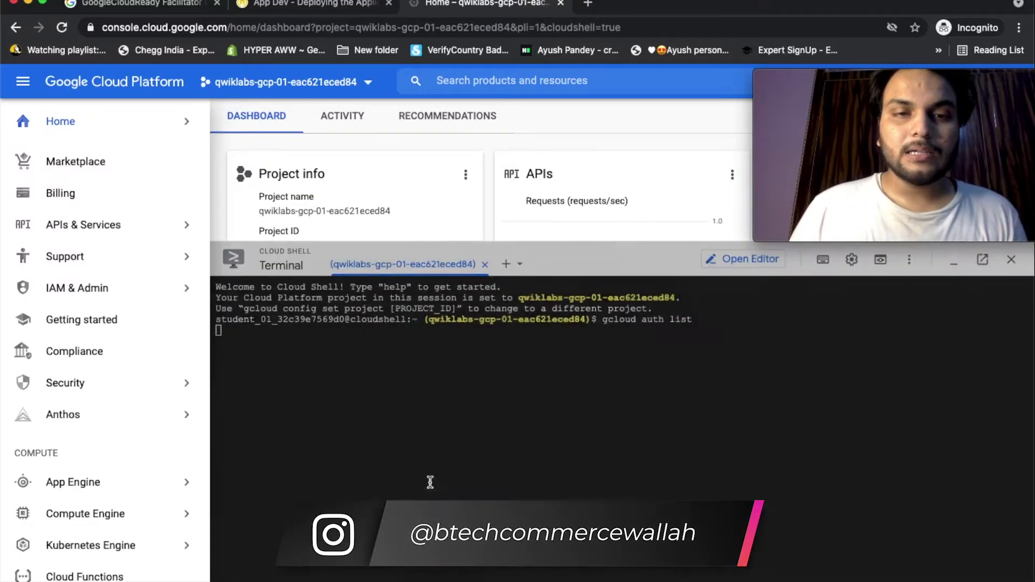
text(gcloud config list project)
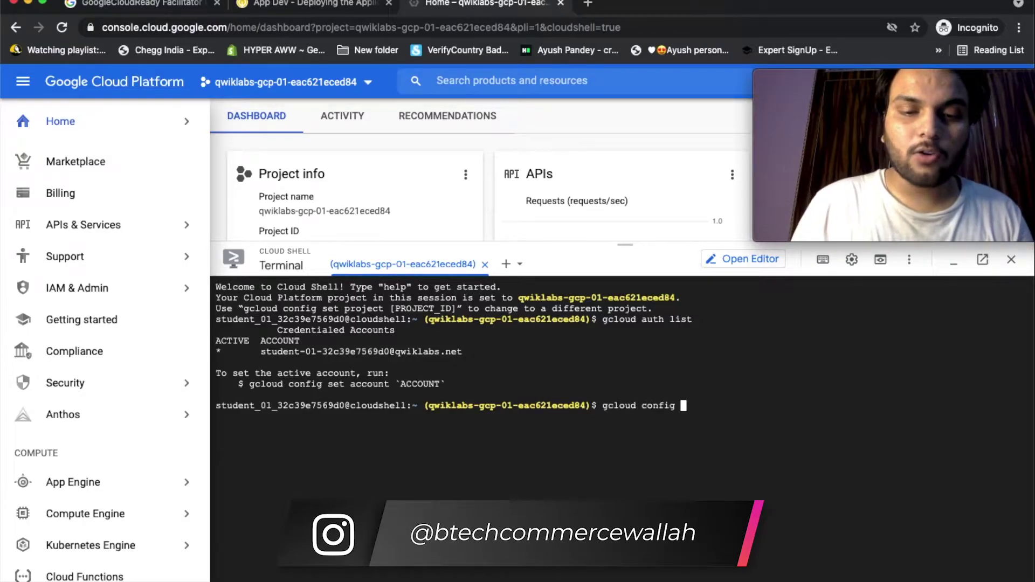
key(Return)
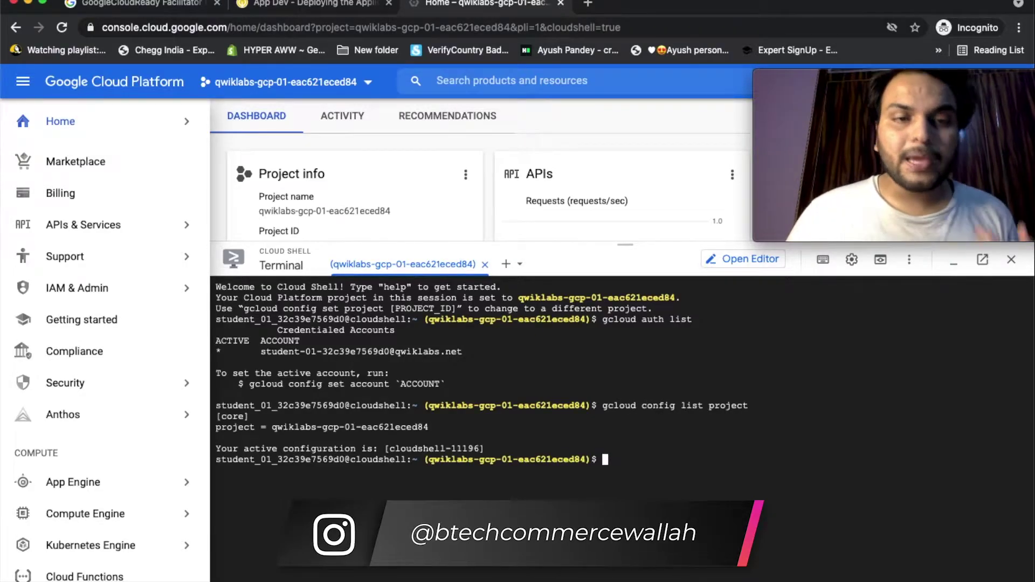
click(323, 11)
scroll(617, 286, down, 1)
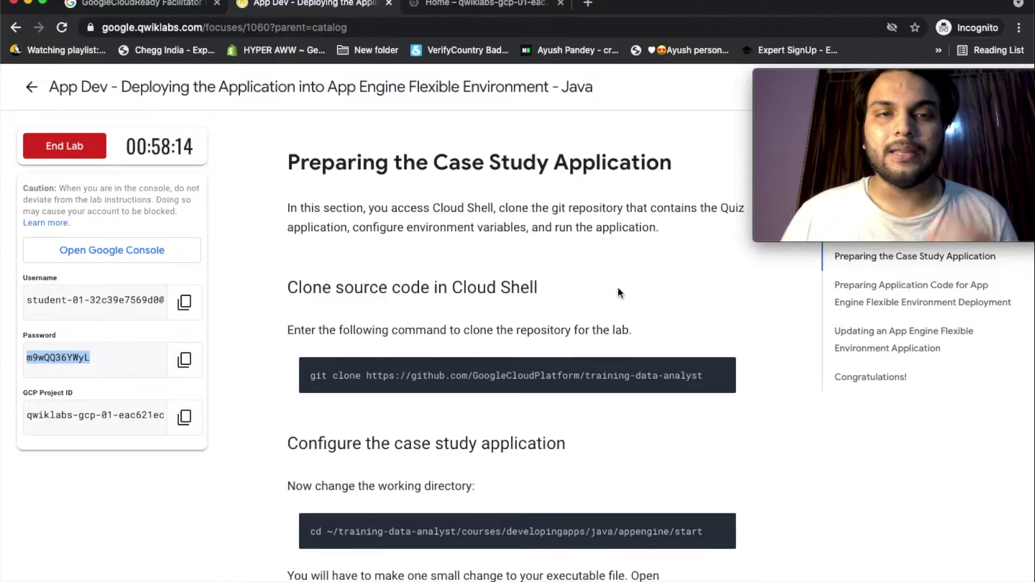
scroll(616, 287, up, 1)
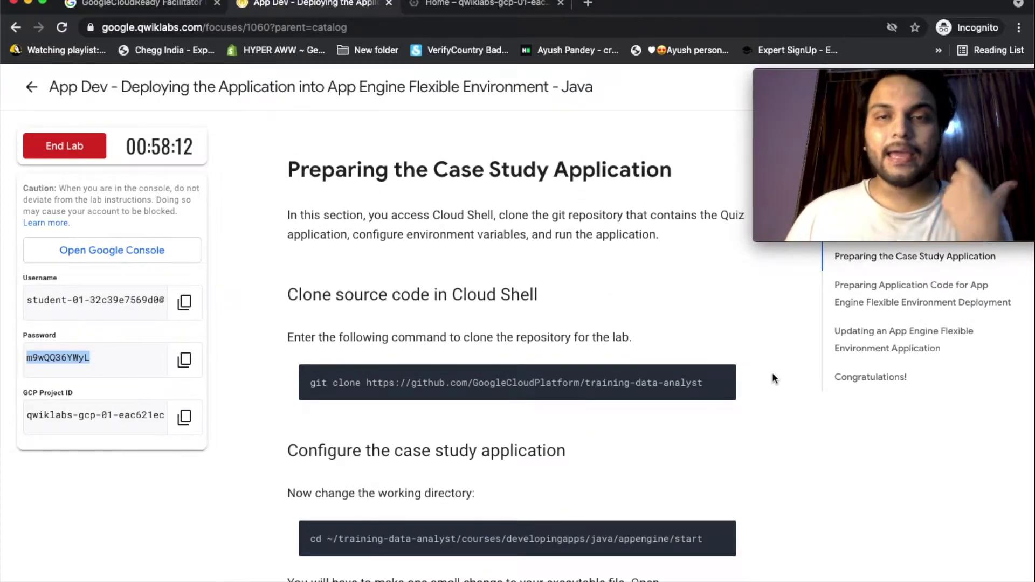
click(723, 381)
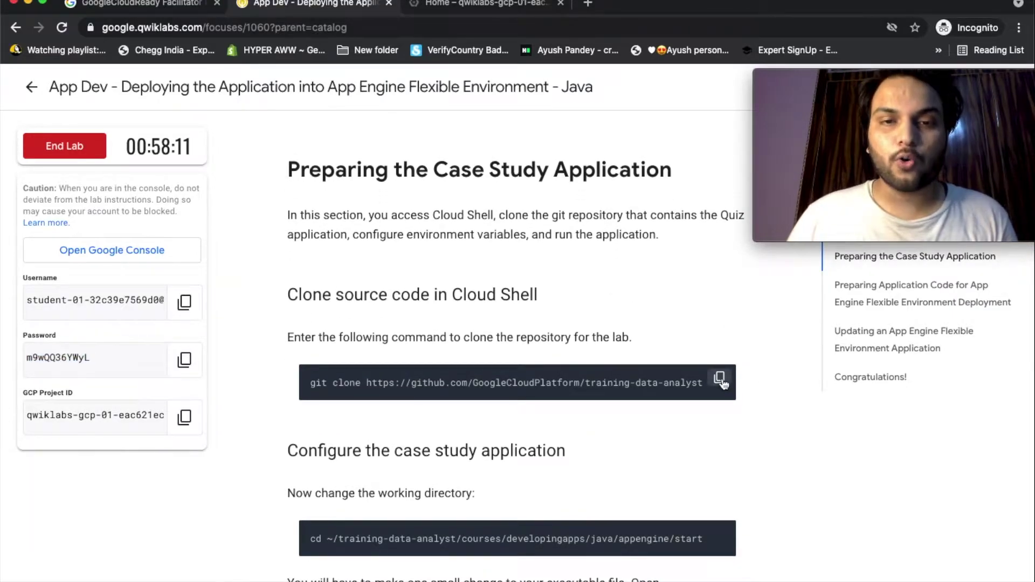
click(504, 5)
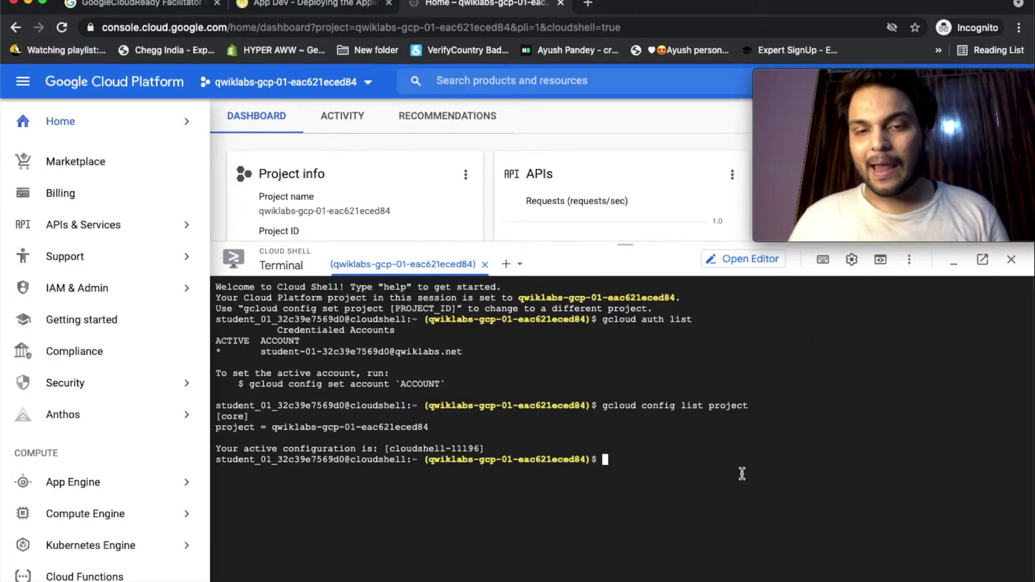
key(super+v)
key(Return)
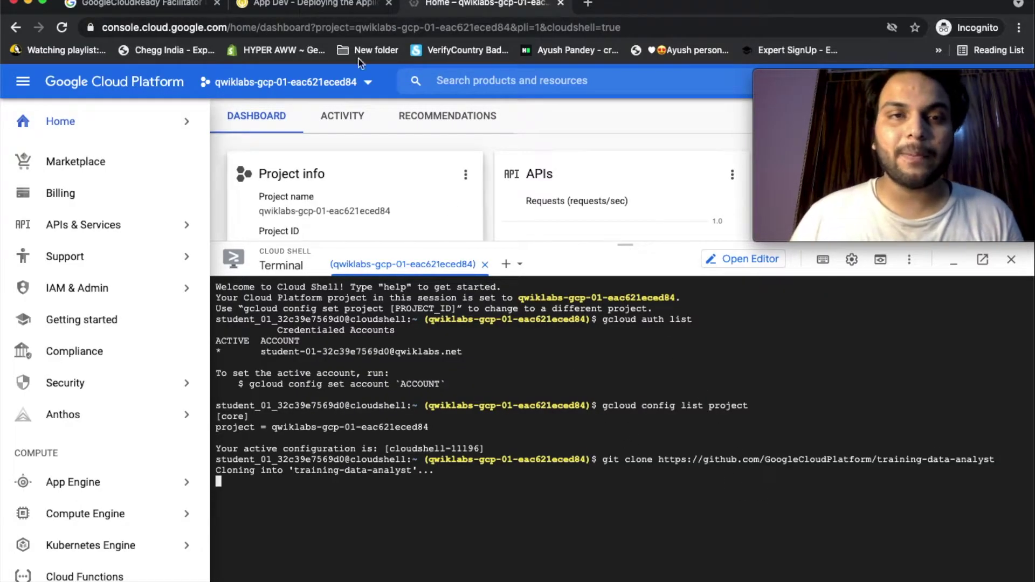
- Change the Cloud Shell working directory to ~/training-data-analyst/courses/developingapps/java/appengine/start using the command from the lab instructions
click(313, 4)
scroll(749, 480, down, 1)
mouse_move(720, 372)
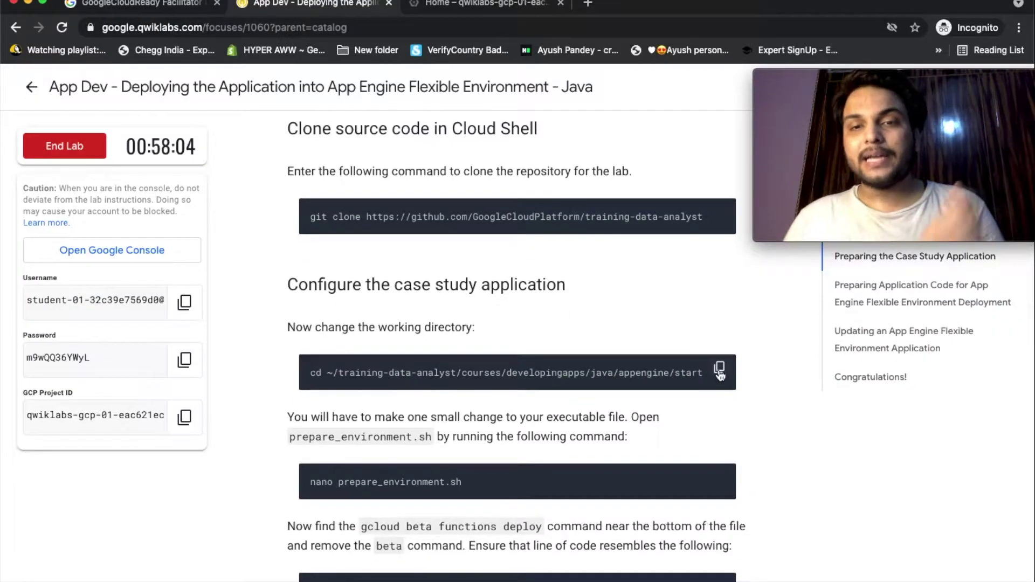
click(719, 371)
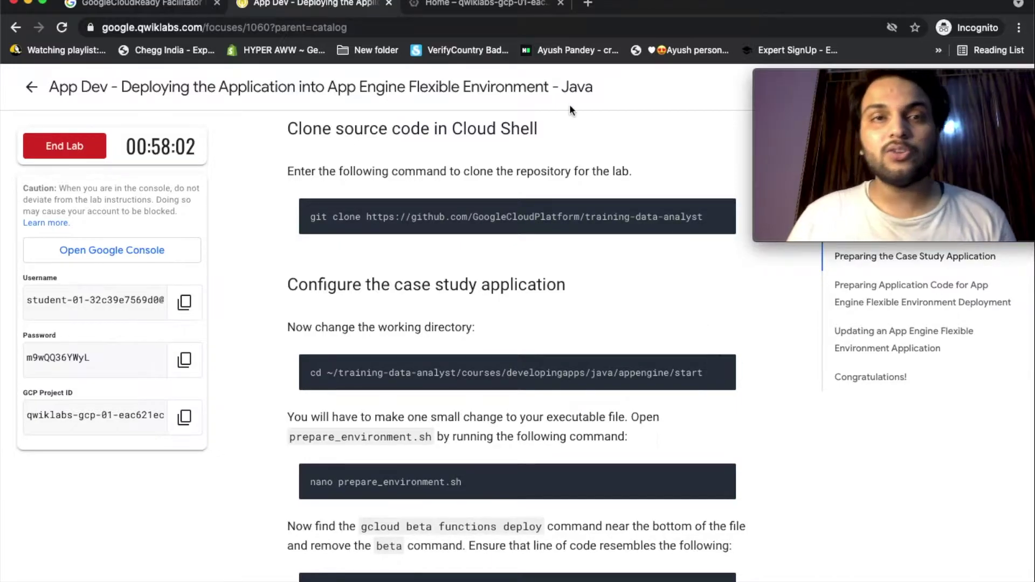
click(483, 4)
key(super+v)
key(Return)
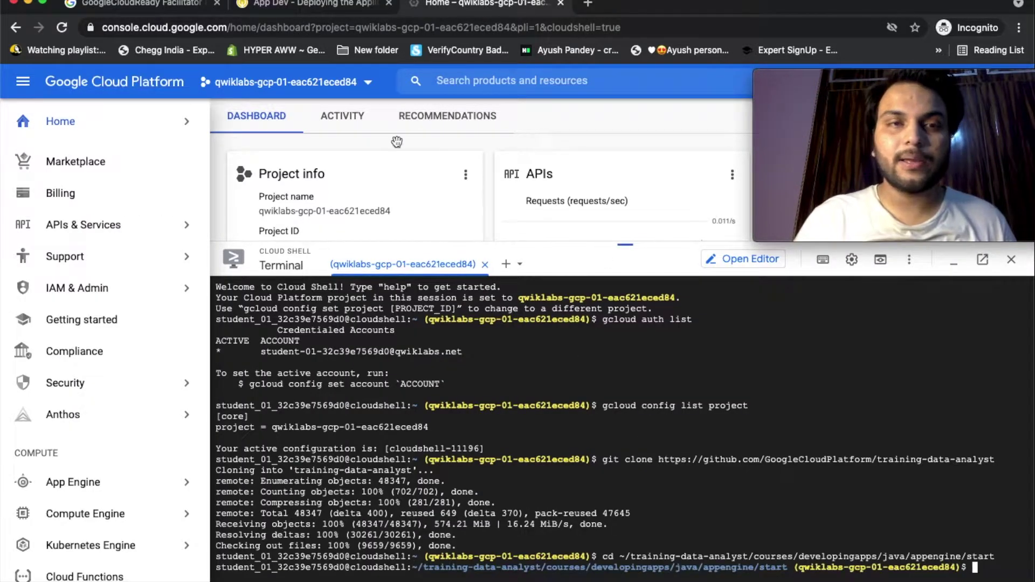
- Open prepare_environment.sh in the nano editor in Cloud Shell, using the command copied from the lab instructions
key(super+alt+Left)
mouse_move(723, 464)
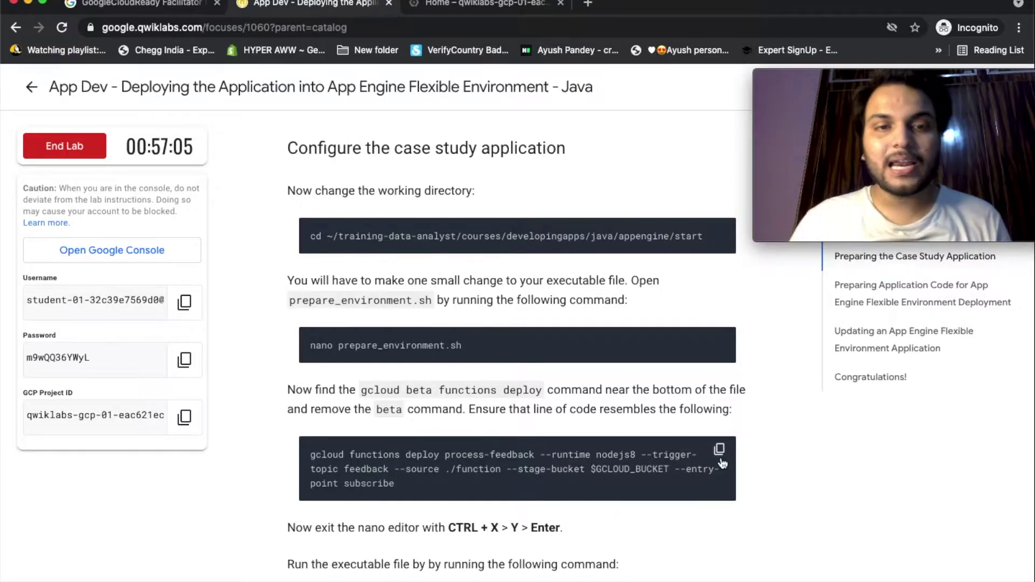
mouse_move(653, 351)
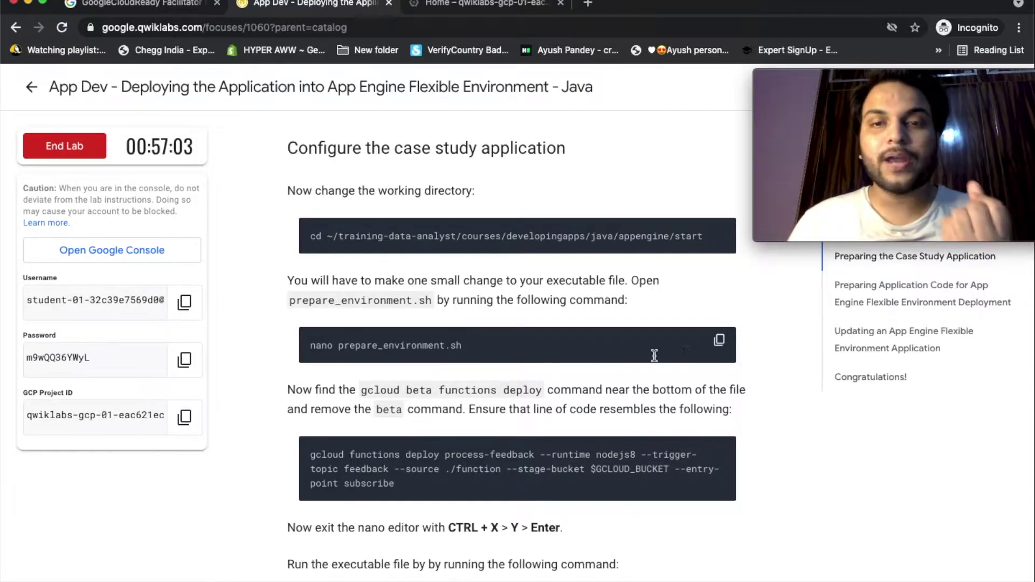
click(720, 341)
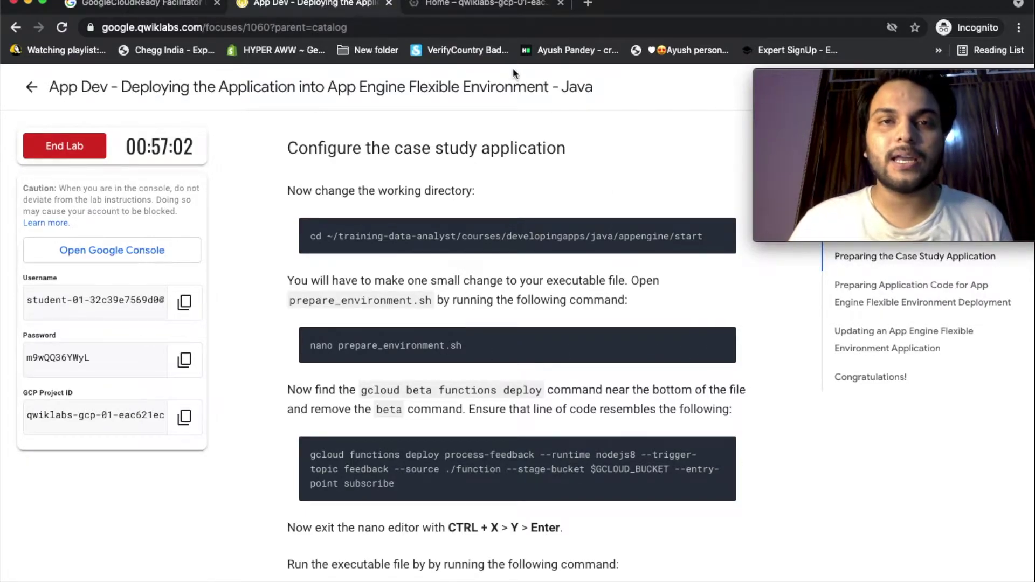
key(super+alt+Right)
key(super+v)
key(Return)
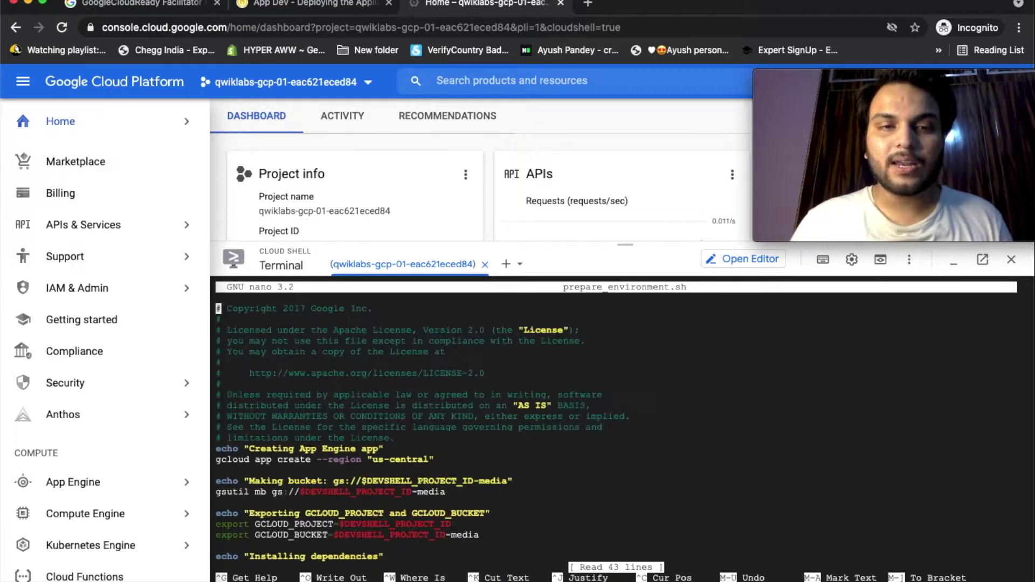
- Go to the end of prepare_environment.sh and enlarge the Cloud Shell terminal panel
key(super+alt+Left)
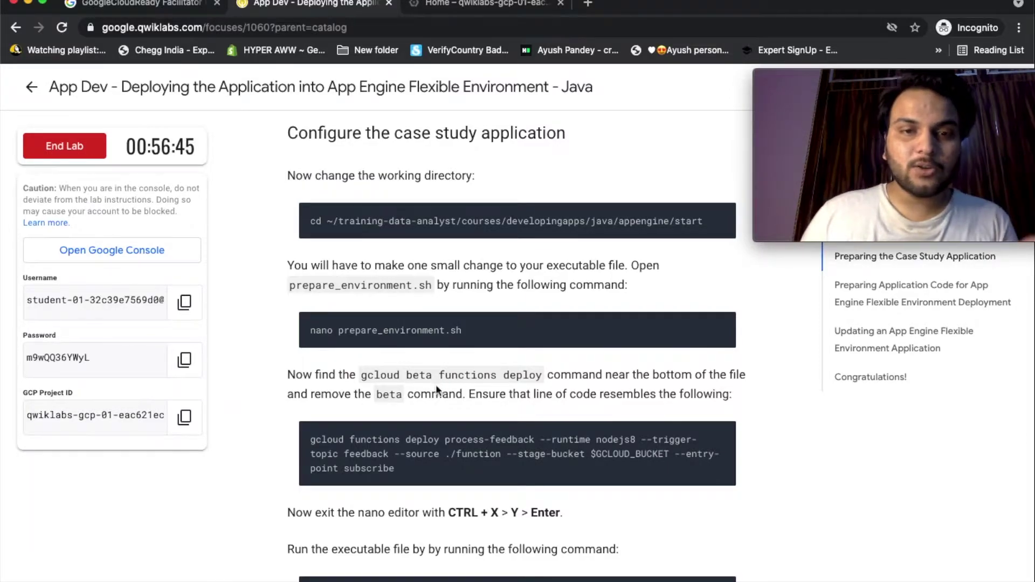
key(ctrl+Tab)
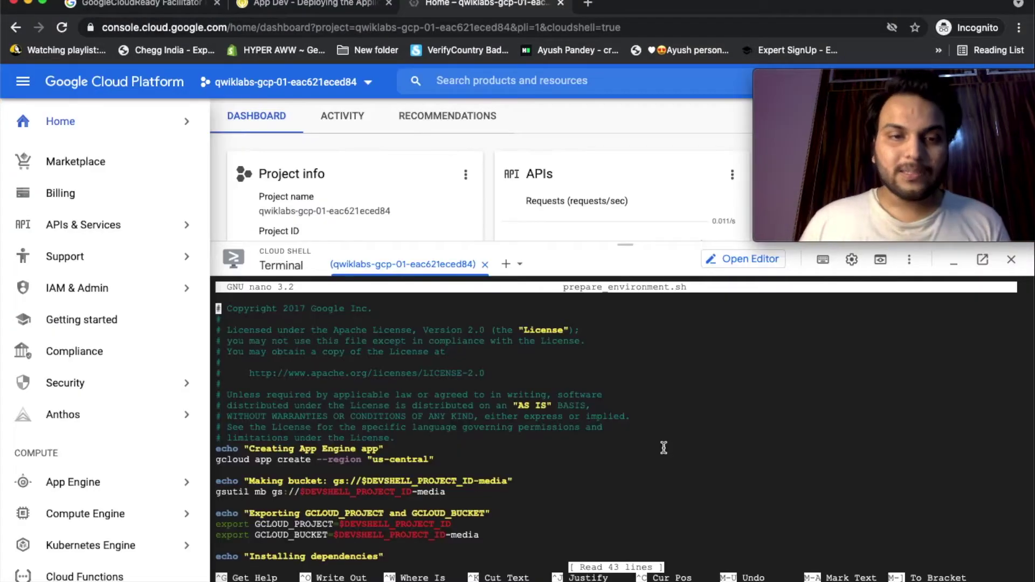
key(Down)
key(Down)
key(Down)
key(Down)
key(Down)
key(Down)
key(Down)
key(Down)
key(Down)
key(Down)
key(Down)
key(Down)
key(Down)
key(Down)
key(Down)
key(Down)
key(Down)
key(Down)
key(Down)
key(Down)
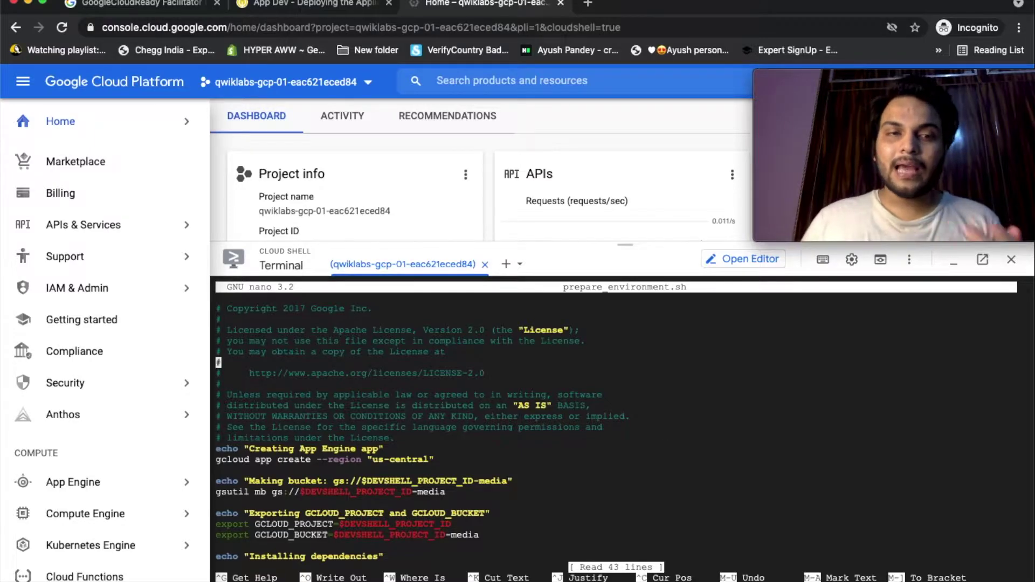
key(super+v)
key(Down)
key(Down)
key(Down)
key(Down)
key(Down)
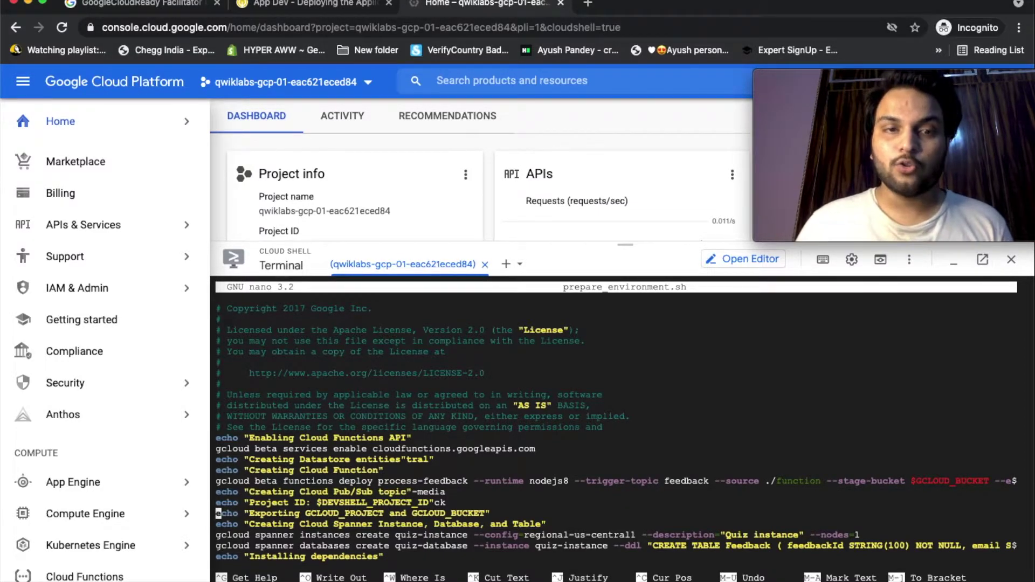
drag(618, 245, 625, 103)
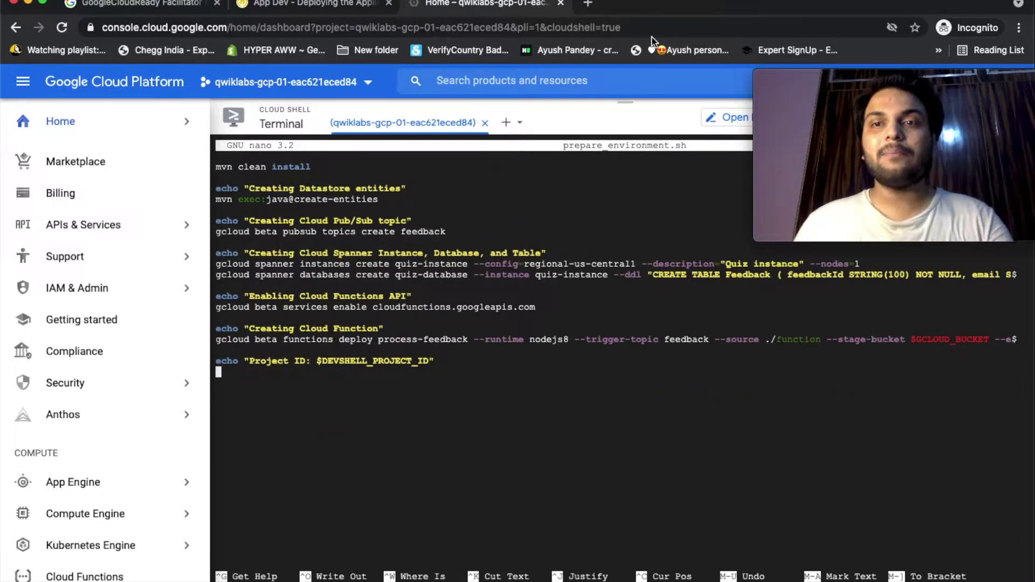
drag(626, 103, 624, 296)
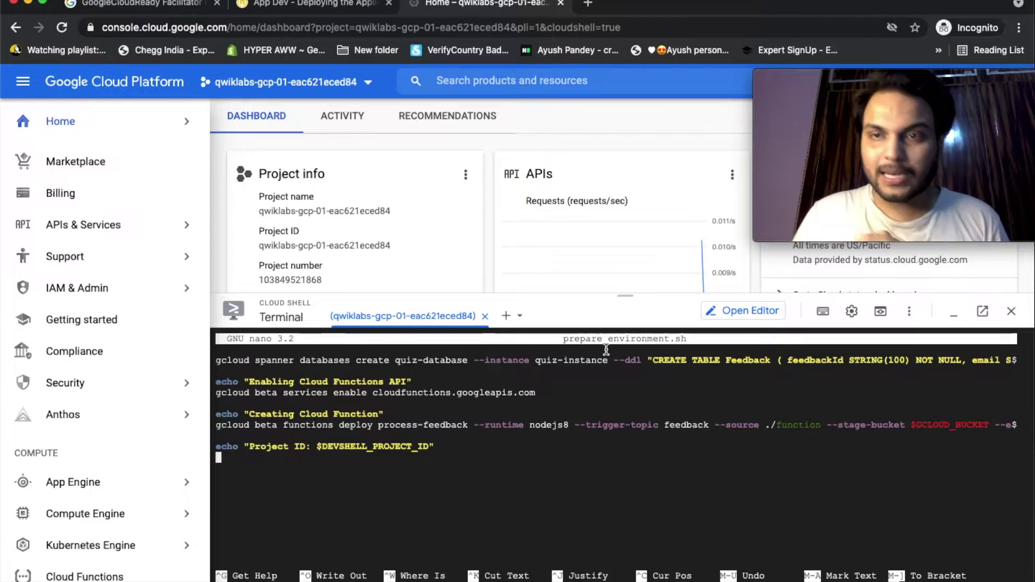
drag(624, 296, 617, 24)
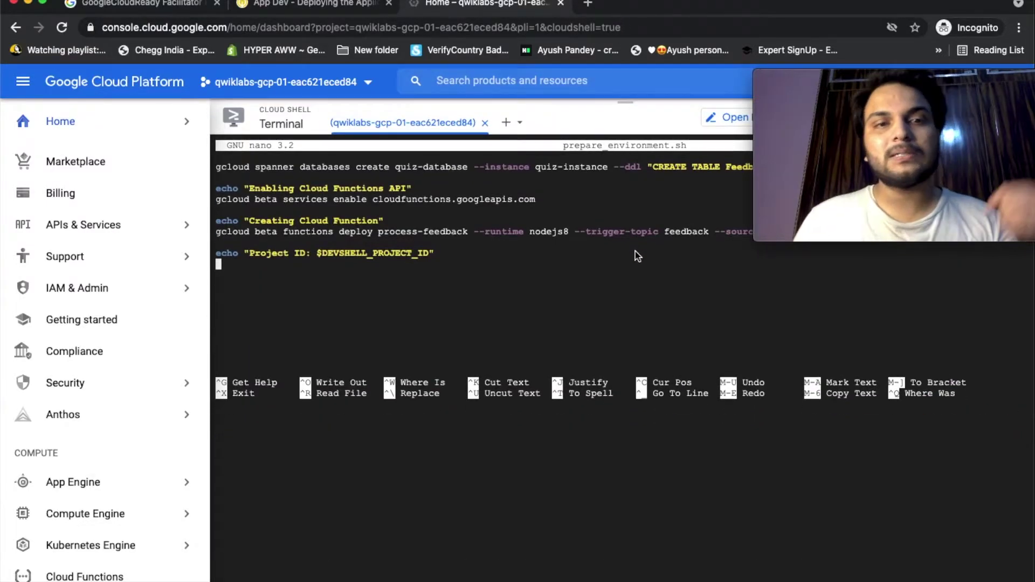
- Remove "beta" from the "gcloud beta functions deploy process-feedback" line under "Creating Cloud Function"
key(Up)
key(Up)
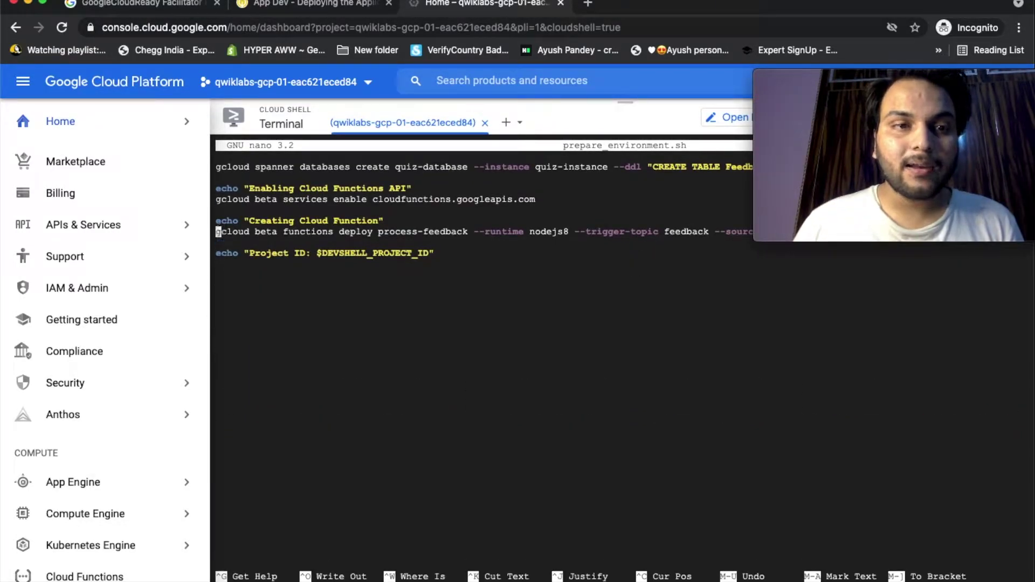
key(Right)
key(Right)
key(Right)
key(Right)
key(Right)
key(Right)
key(Right)
key(Right)
key(Right)
key(Right)
key(Right)
key(Right)
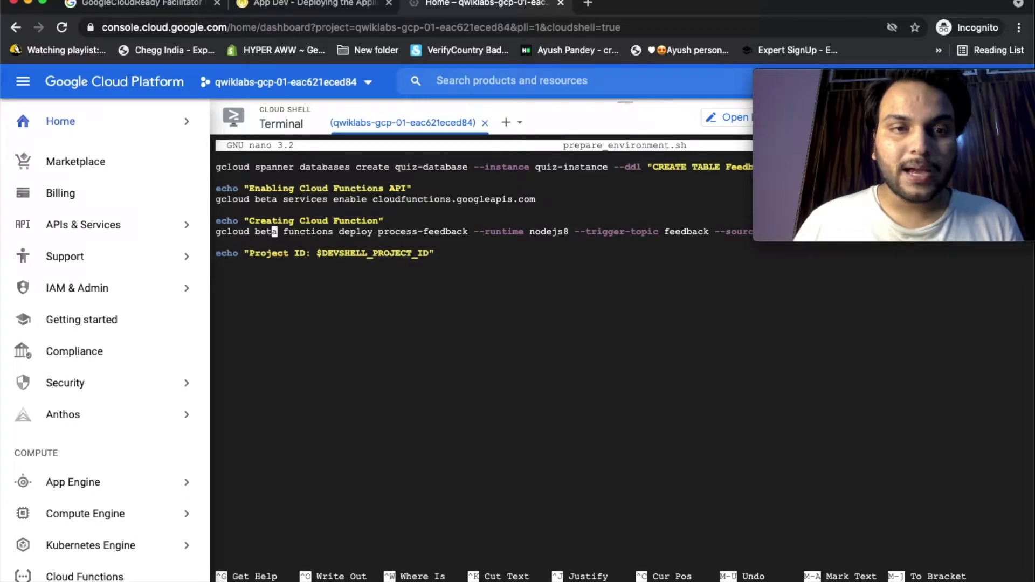
key(BackSpace)
key(BackSpace)
key(BackSpace)
key(BackSpace)
key(BackSpace)
key(BackSpace)
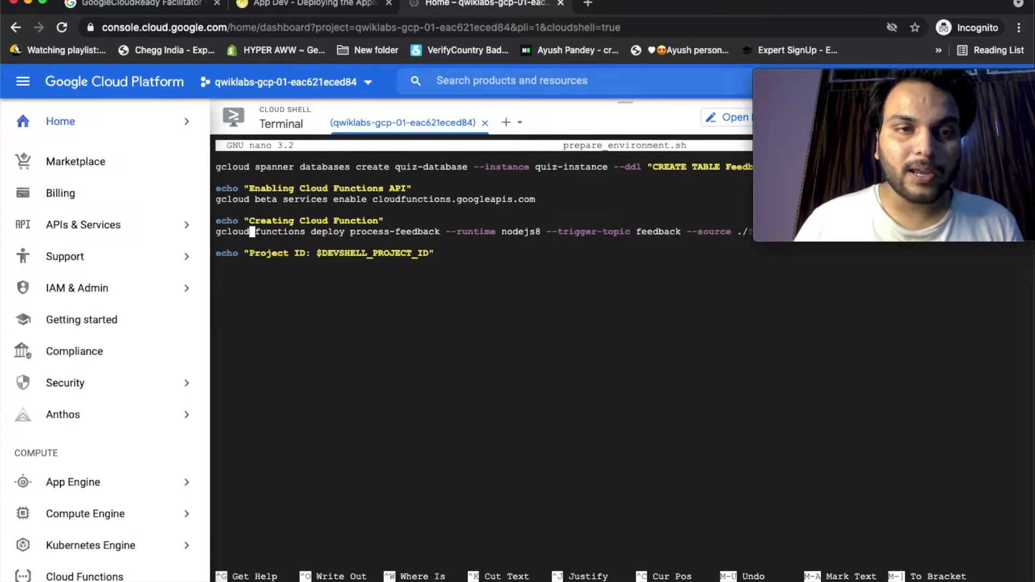
- Save prepare_environment.sh under the same name and exit nano
key(ctrl+o)
key(Return)
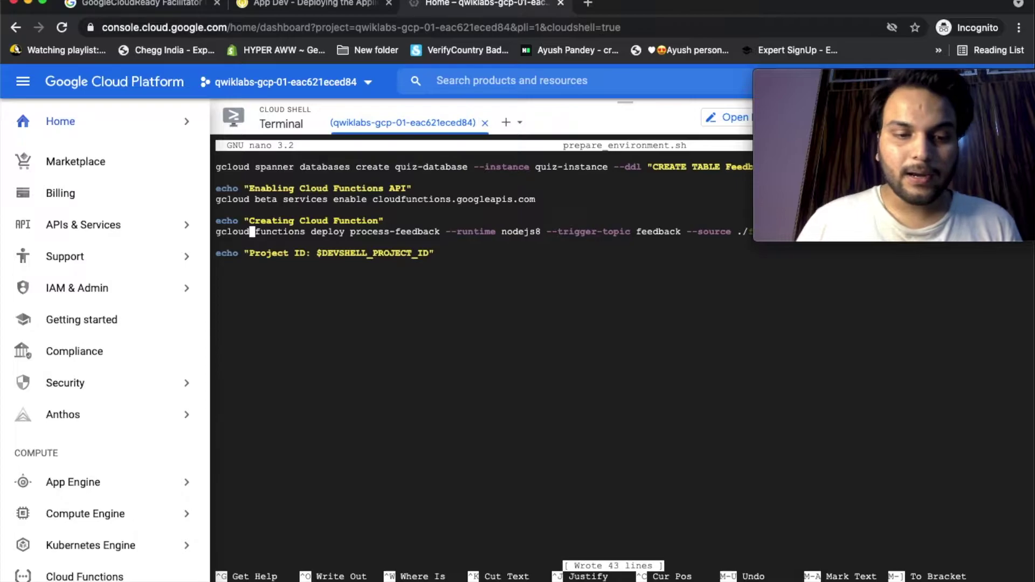
key(ctrl+x)
- Run the environment setup script in Cloud Shell with ". prepare_environment.sh", copied from the lab instructions
key(ctrl+shift+Tab)
scroll(593, 453, down, 3)
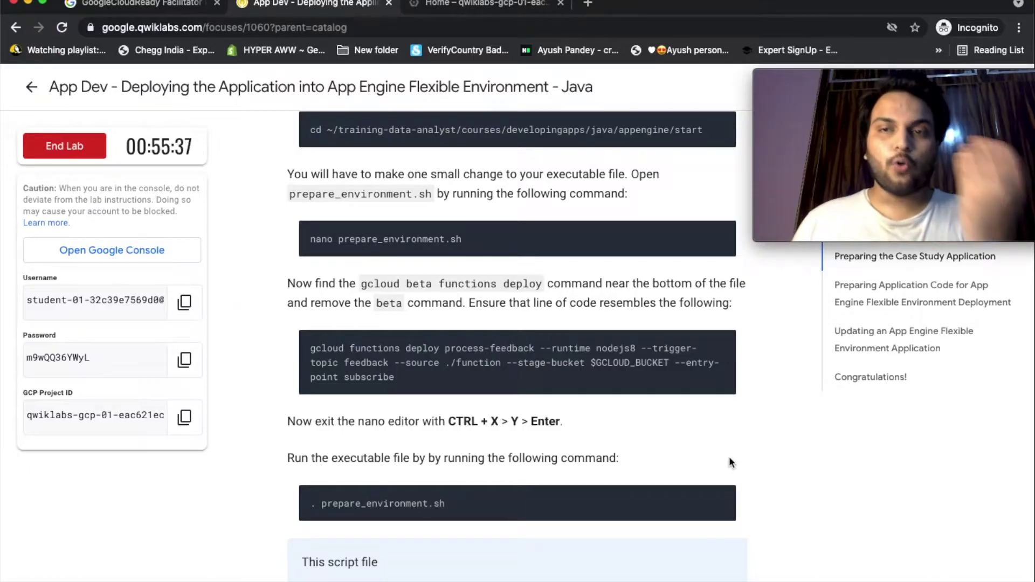
scroll(741, 464, down, 3)
scroll(742, 469, down, 1)
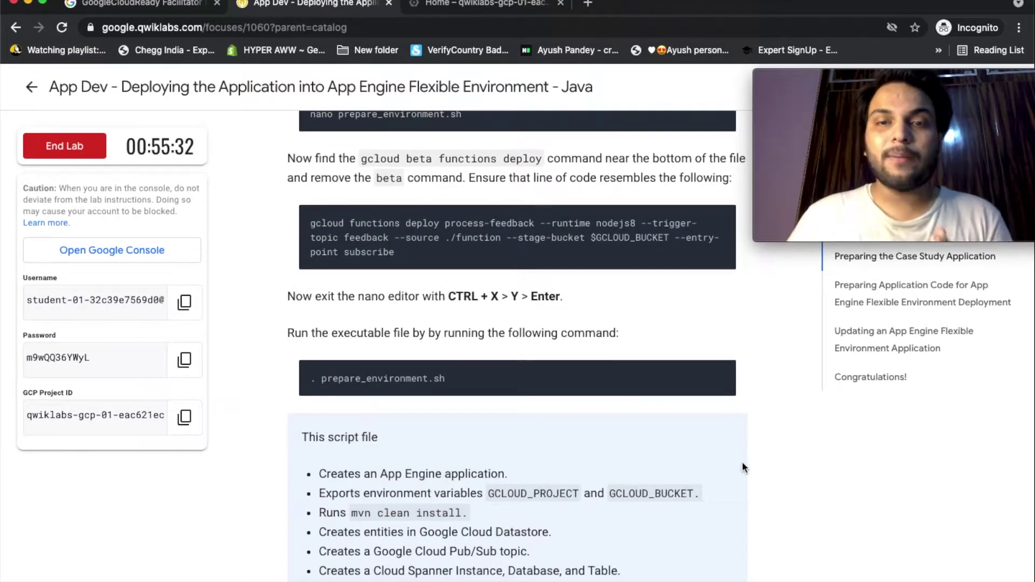
scroll(757, 483, down, 1)
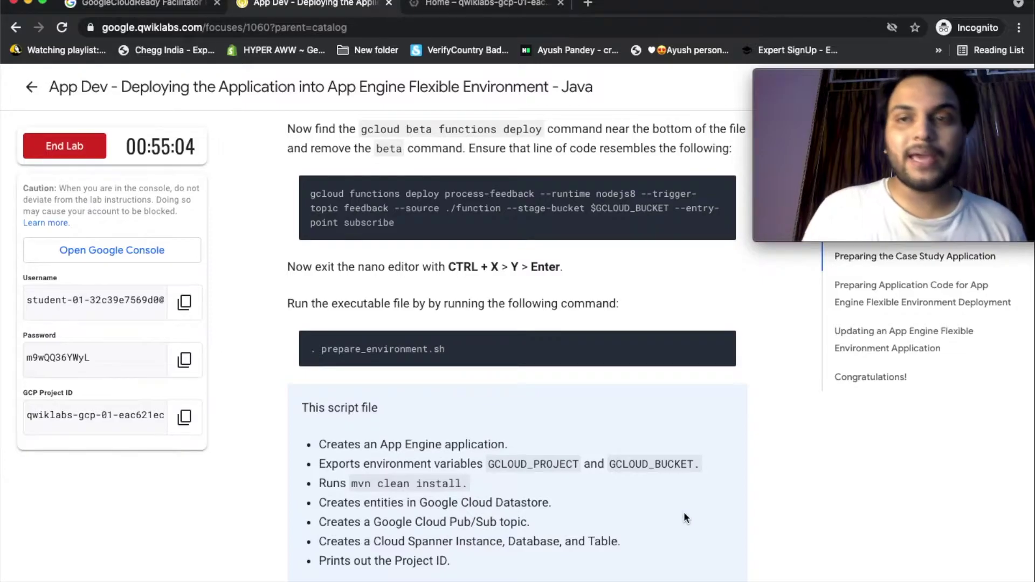
scroll(720, 534, down, 1)
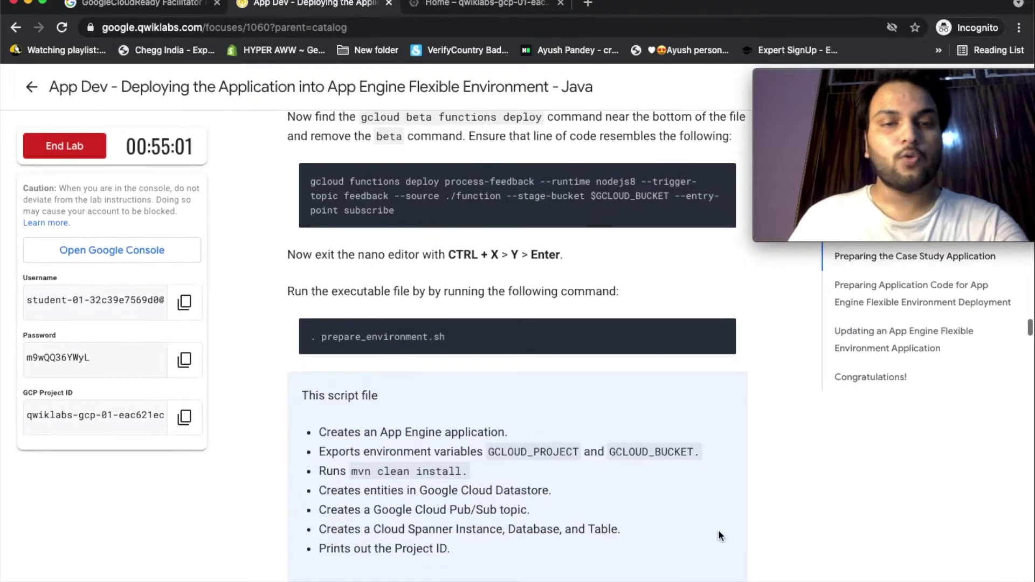
scroll(719, 534, down, 1)
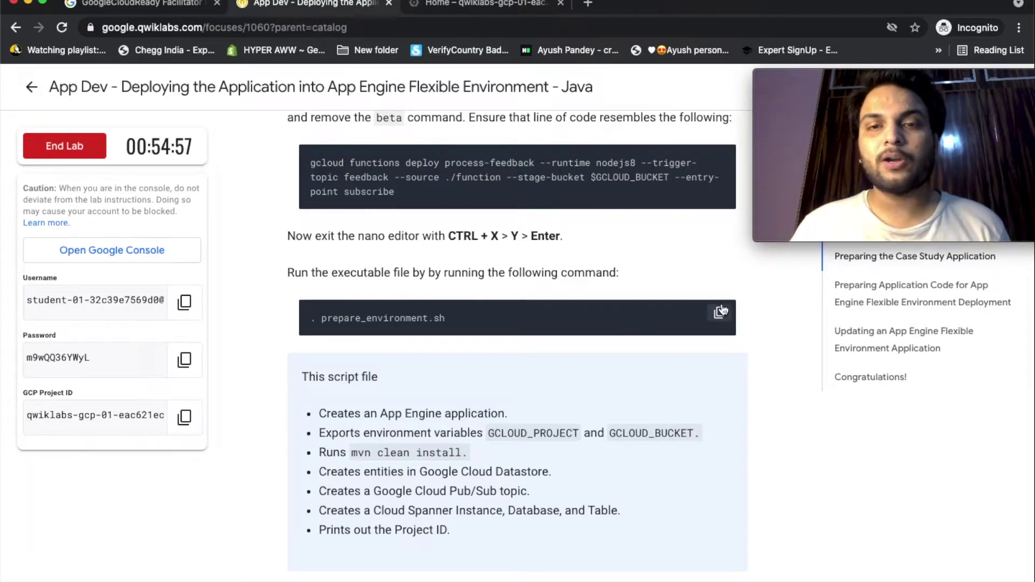
key(ctrl+Tab)
key(Return)
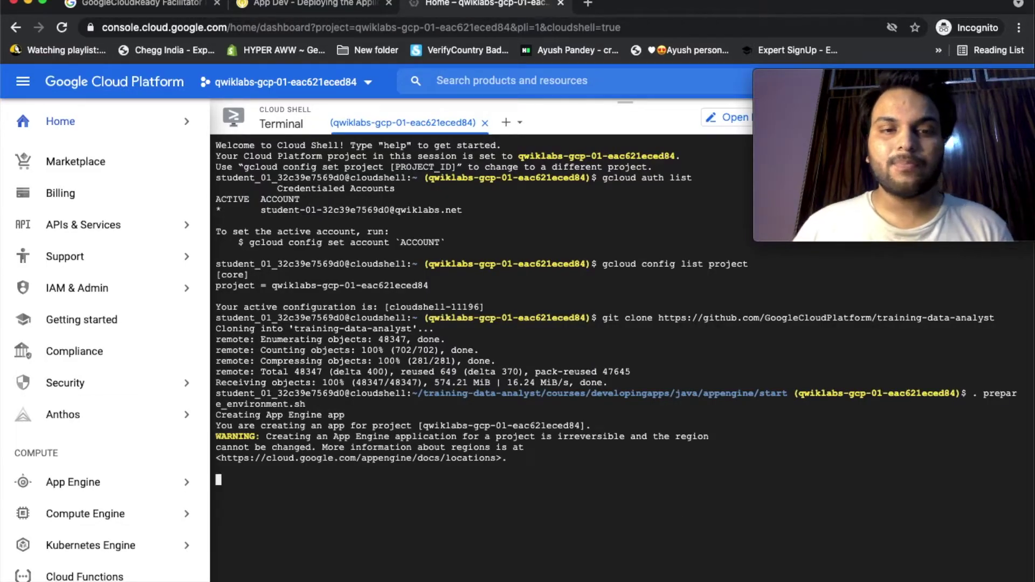
- Read the lab's Review the code section and open the Cloud Shell Editor in a new window from the console
click(335, 5)
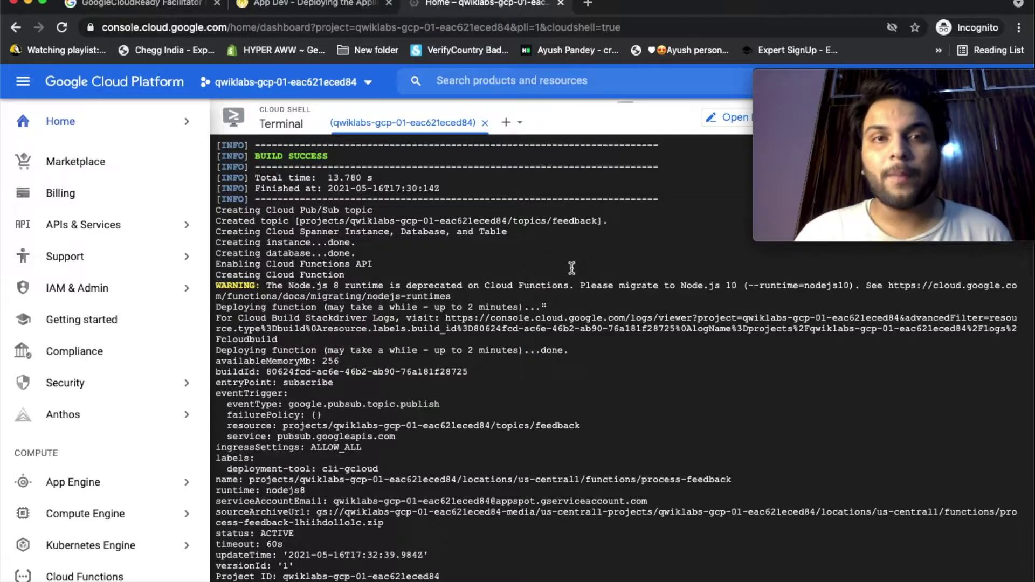
click(316, 4)
scroll(646, 372, down, 1)
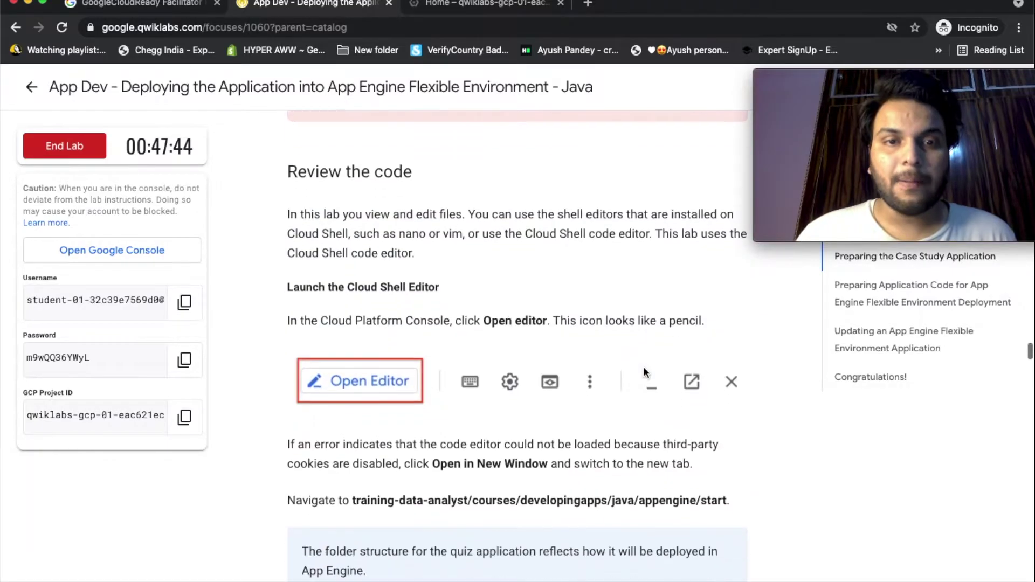
scroll(645, 368, down, 2)
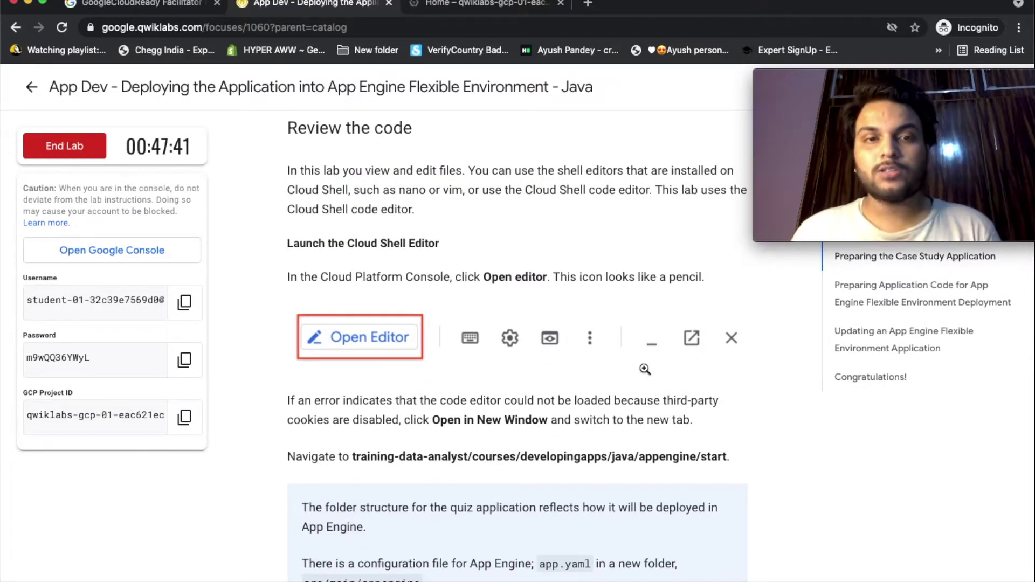
scroll(645, 369, down, 3)
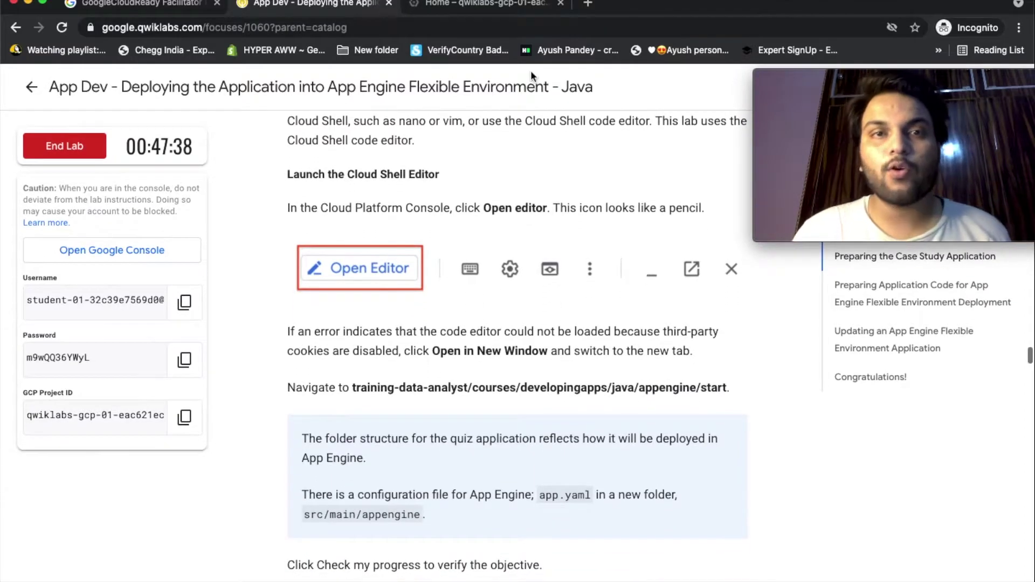
click(474, 5)
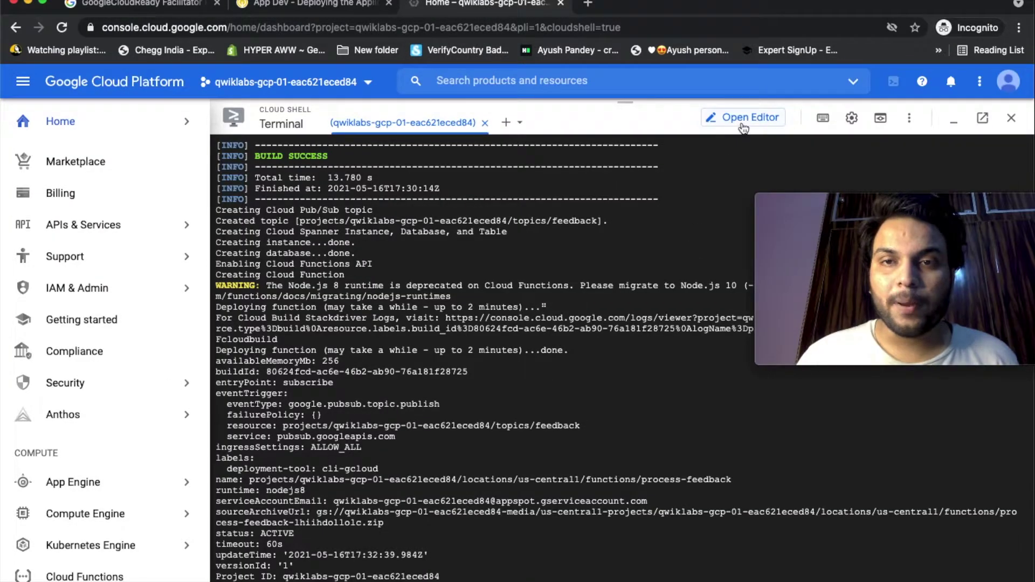
click(742, 121)
click(639, 400)
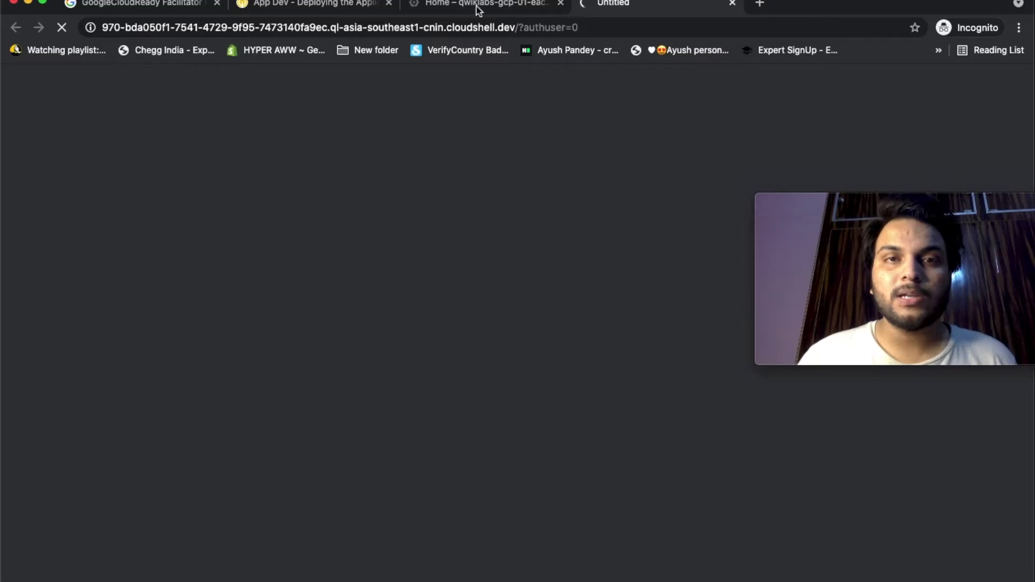
click(476, 8)
click(795, 117)
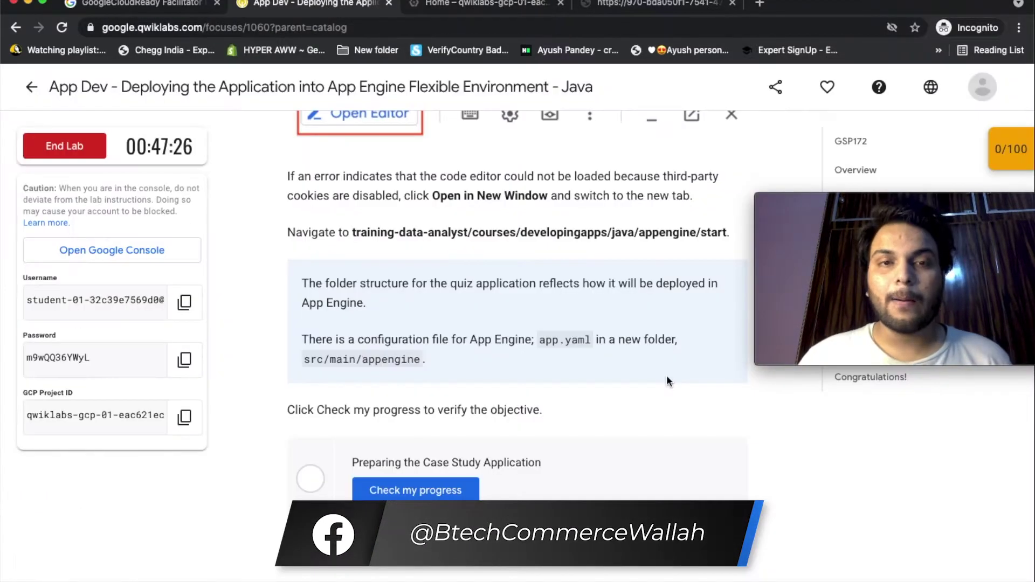
- Expand the folder training-data-analyst/courses/developingapps/java/appengine/start in the Cloud Shell Editor's file explorer
click(316, 3)
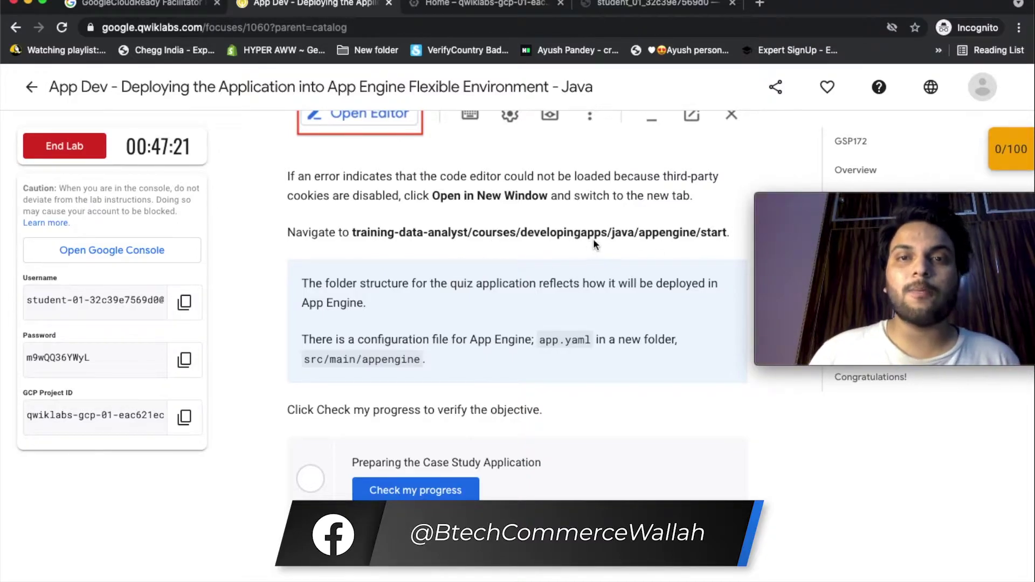
click(645, 6)
click(131, 119)
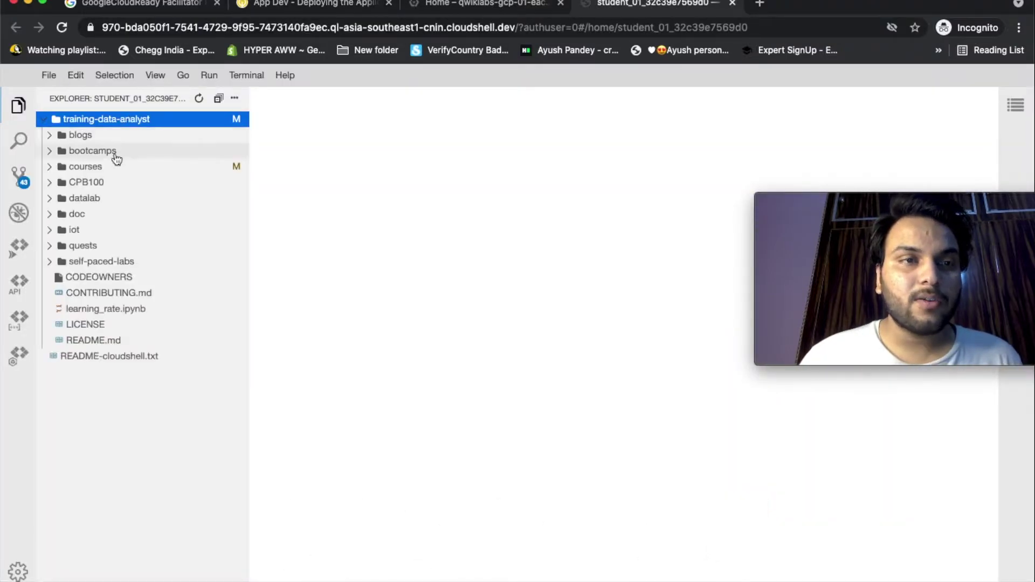
click(111, 167)
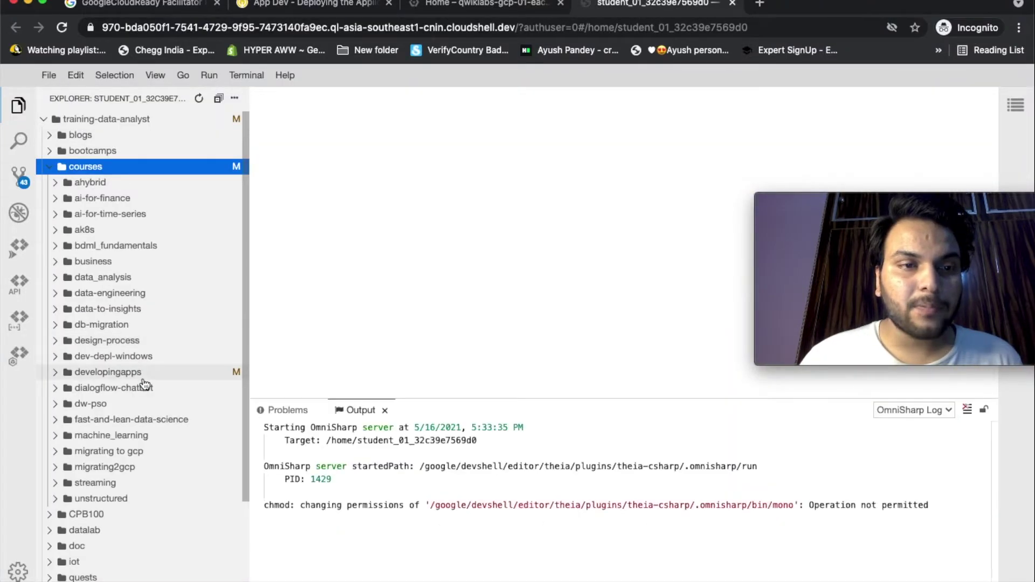
click(137, 373)
click(132, 405)
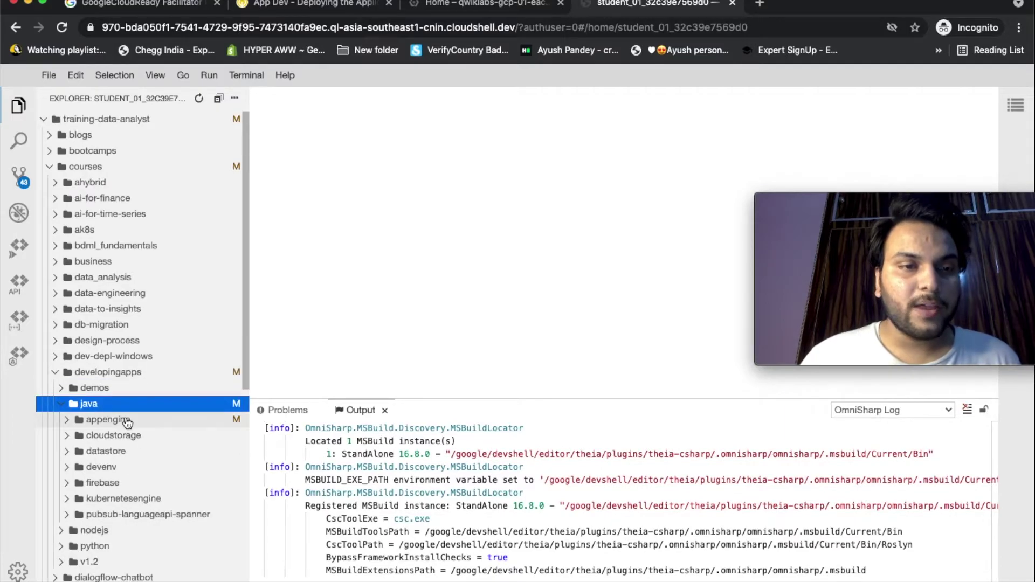
click(126, 421)
click(102, 451)
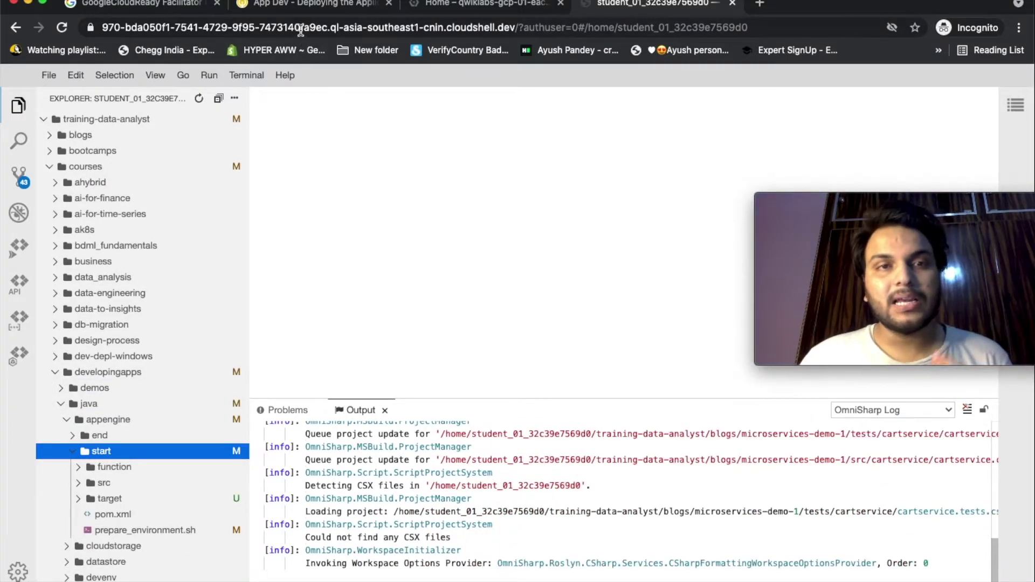
- Return to the lab instructions and check the progress of the objective Preparing the Case Study Application
click(301, 6)
scroll(633, 377, down, 1)
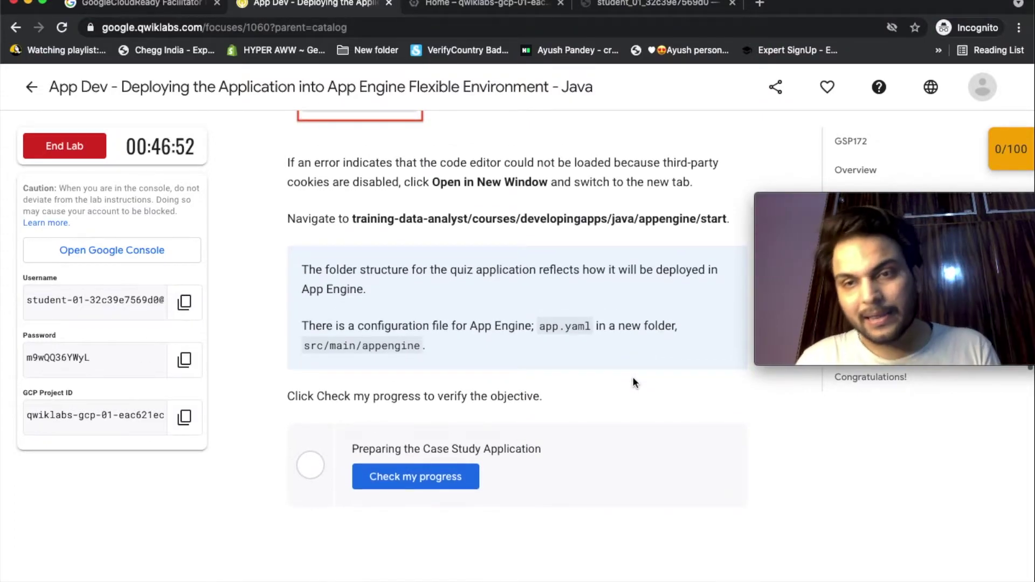
scroll(634, 381, down, 1)
scroll(633, 376, up, 1)
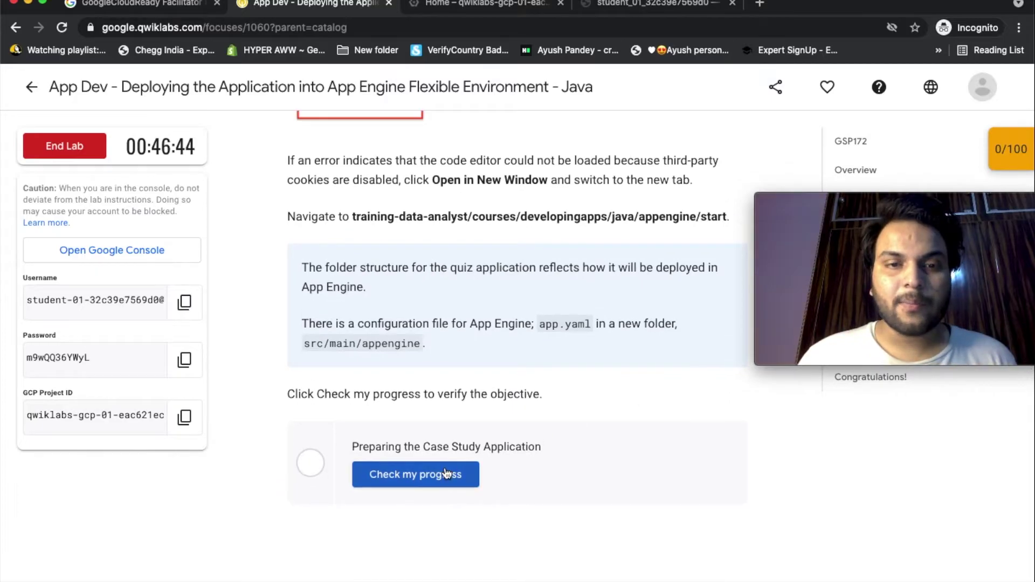
click(428, 474)
scroll(731, 516, down, 1)
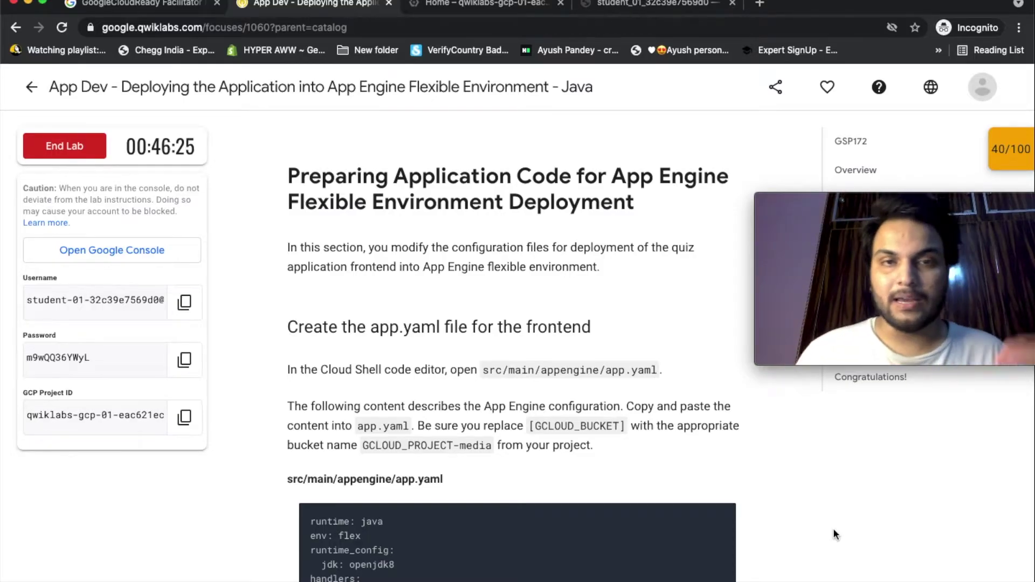
- Open src/main/appengine/app.yaml from the start folder in the Cloud Shell Editor, as the lab instructions ask
scroll(833, 529, down, 1)
scroll(833, 528, down, 1)
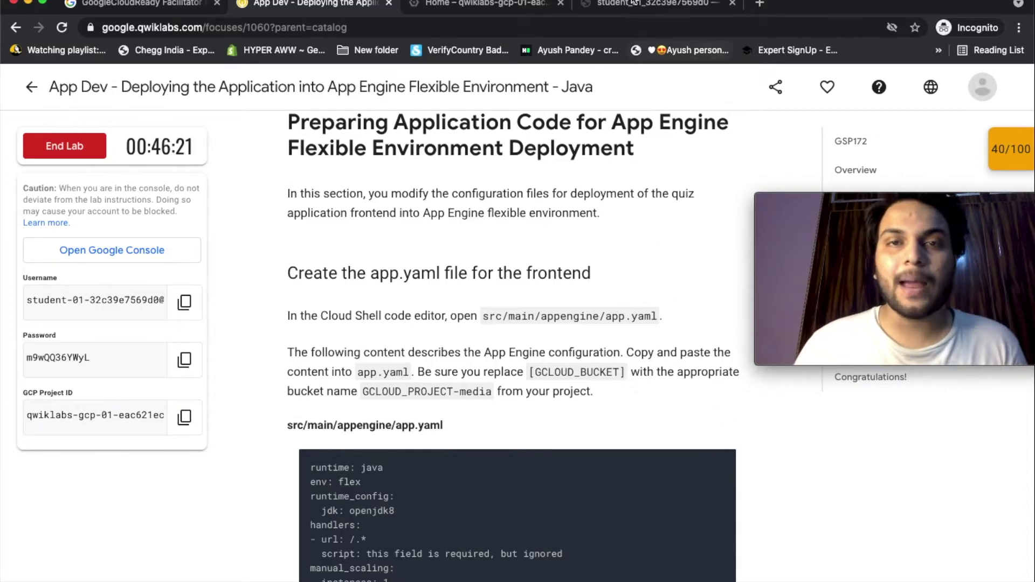
click(653, 5)
scroll(137, 461, down, 1)
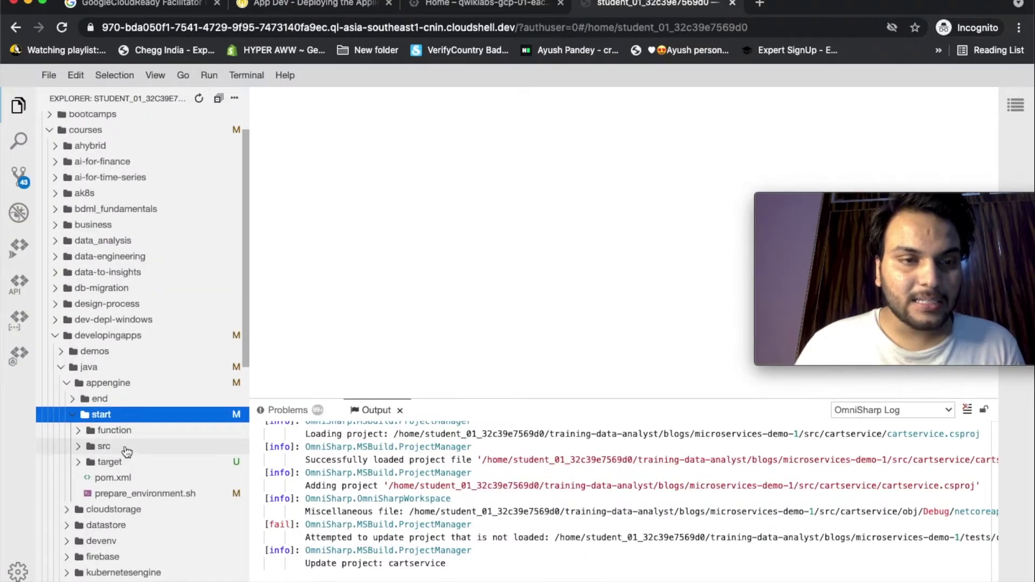
click(104, 446)
scroll(108, 425, down, 2)
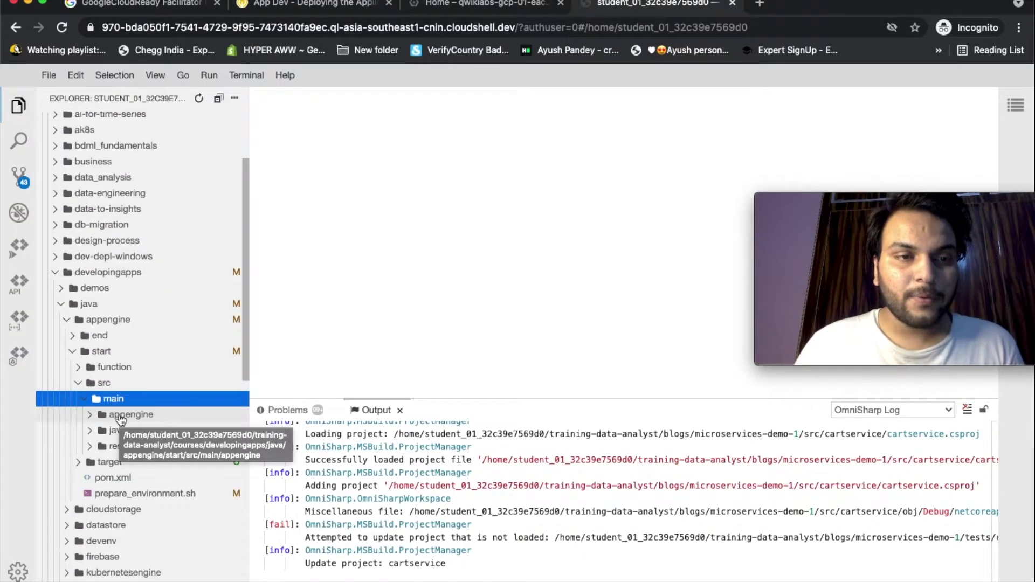
click(128, 414)
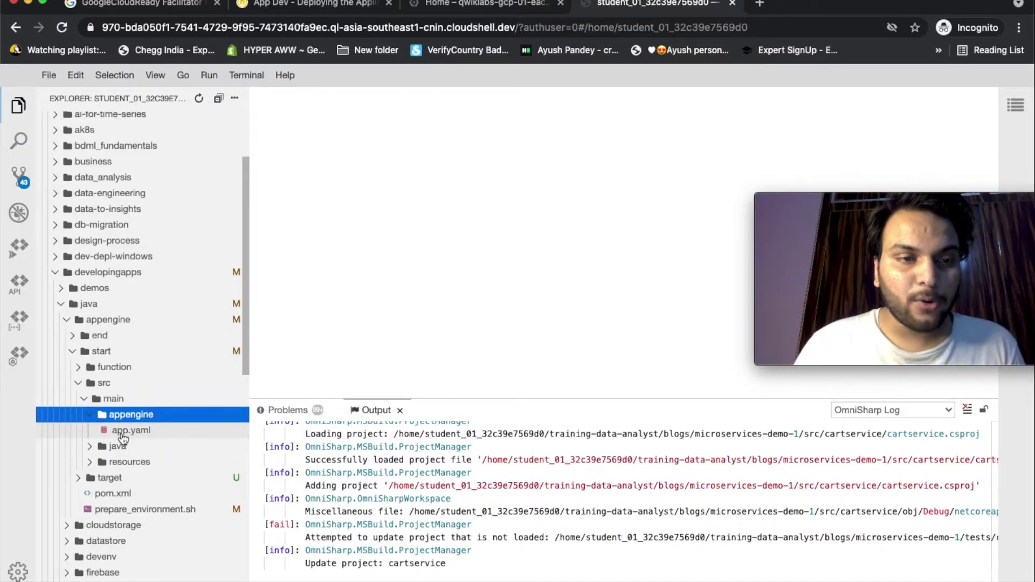
click(123, 437)
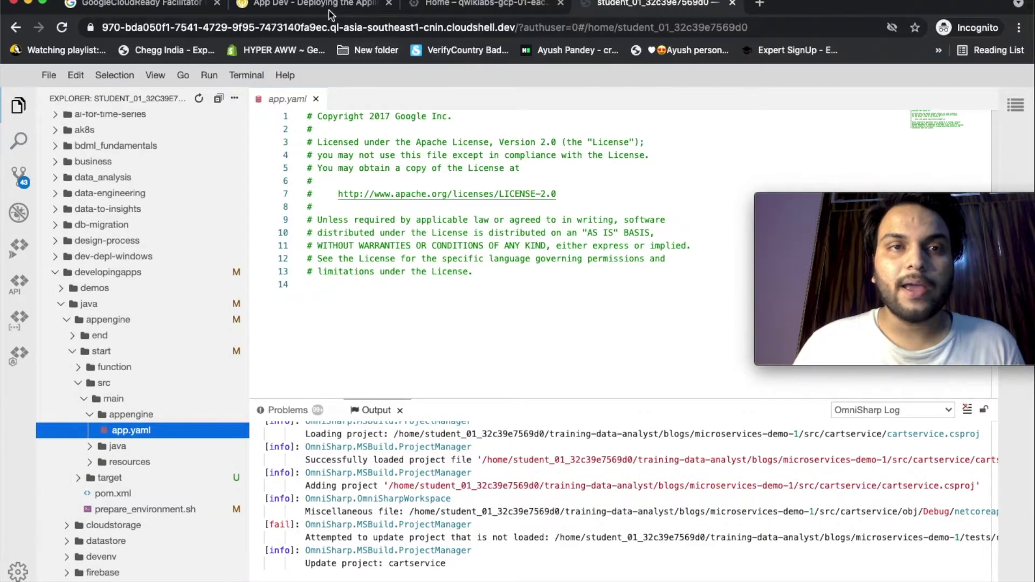
- Paste the lab's App Engine configuration, from "runtime: java" through "GCLOUD_BUCKET: [GCLOUD_BUCKET]", below the license comment in app.yaml
click(329, 10)
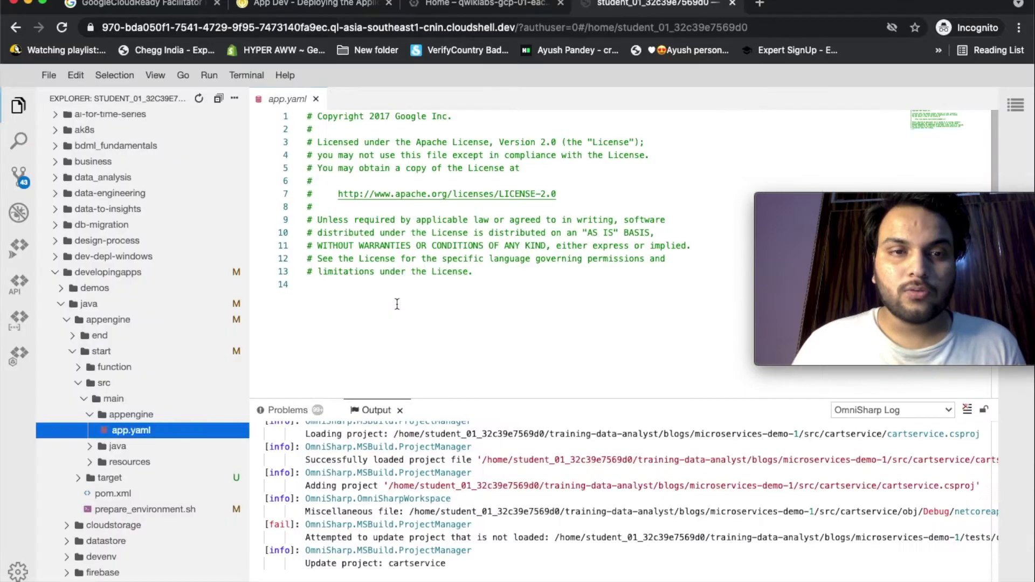
click(397, 304)
key(Return)
text(runtime: java env: flex runtime_config:   jdk: openjdk8 handlers: - url: /.*   script: this field is required, but ignored manual_scaling:   instances: 1 resources:   cpu: 1   memory_gb: 3.75   disk_size_gb: 10 env_variables:   GCLOUD_BUCKET: [GCLOUD_BUCKET])
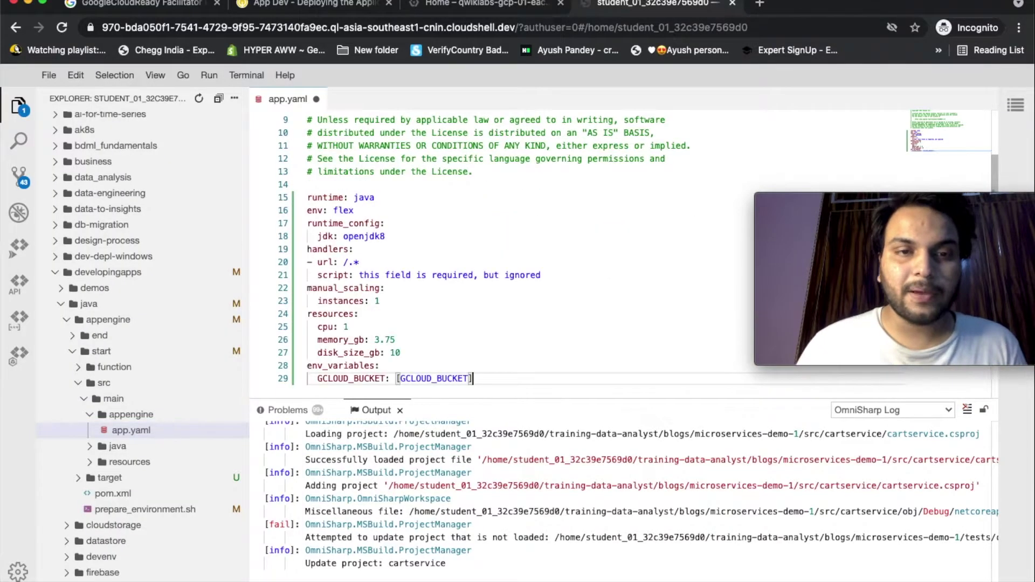
scroll(465, 321, down, 1)
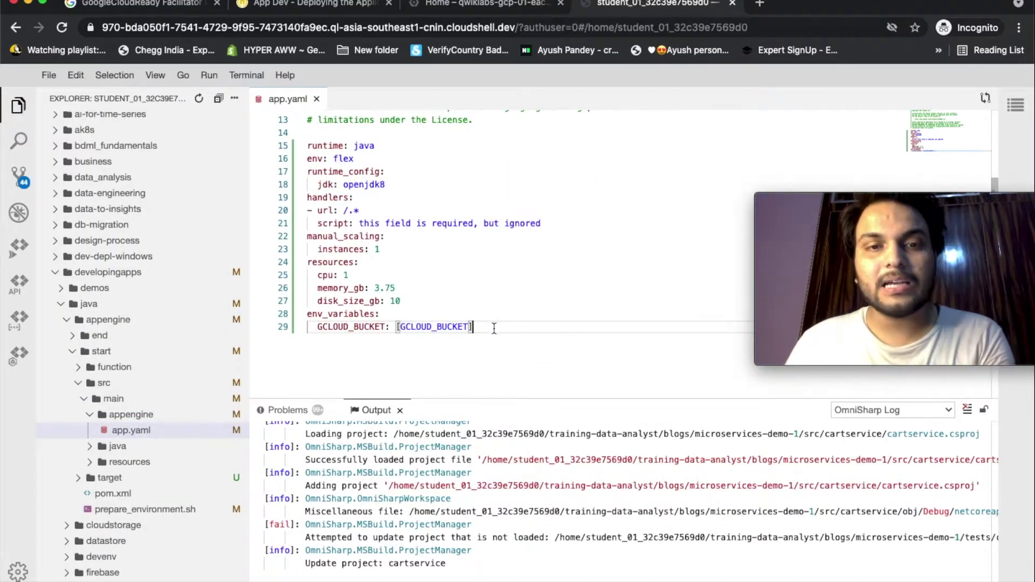
- Replace the [GCLOUD_BUCKET] placeholder value with GCLOUD_PROJECT-media, copied from the lab instructions, and save app.yaml
key(BackSpace)
key(BackSpace)
key(BackSpace)
key(BackSpace)
key(BackSpace)
key(BackSpace)
key(BackSpace)
key(BackSpace)
key(BackSpace)
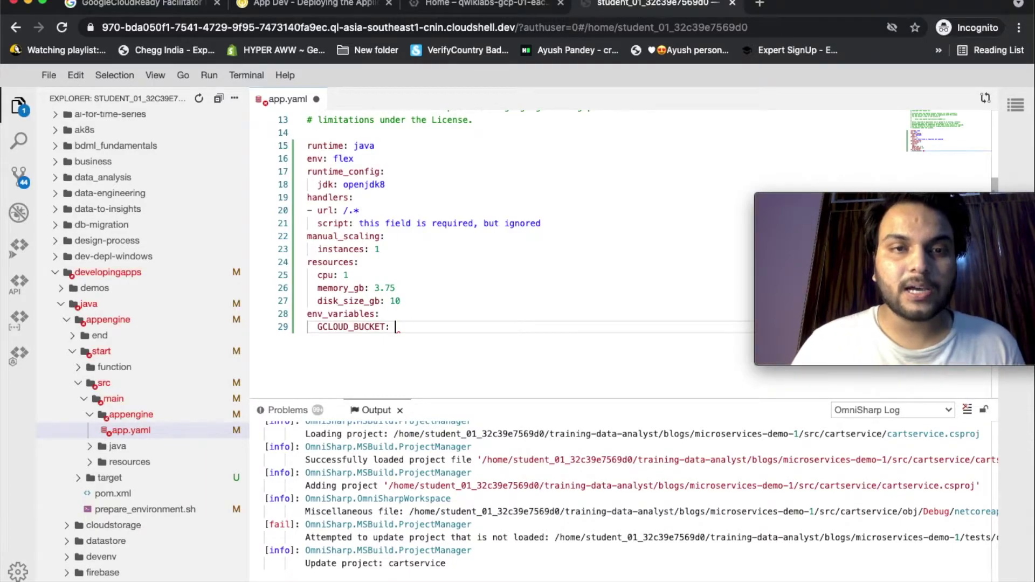
click(330, 7)
scroll(399, 224, down, 1)
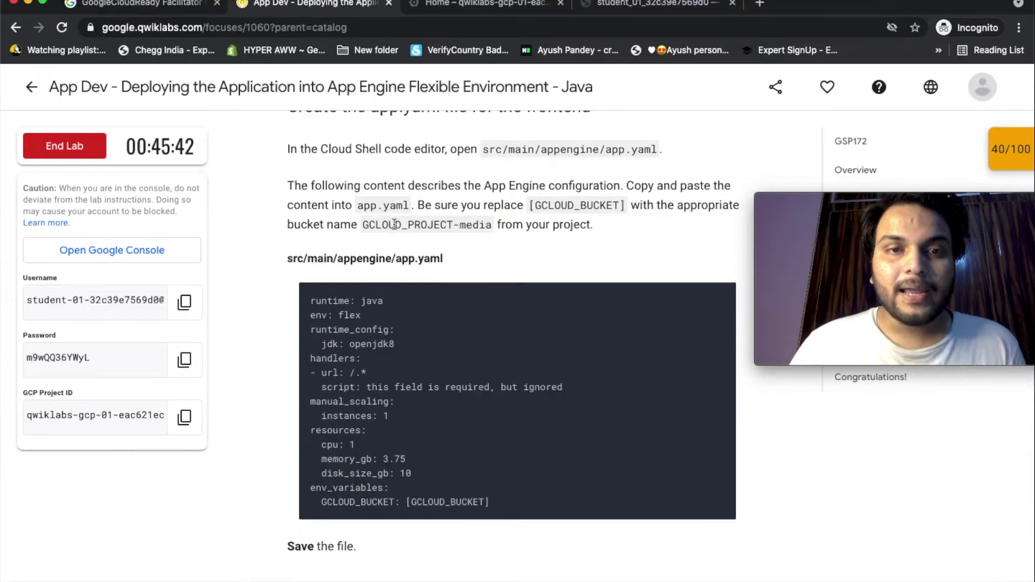
drag(362, 225, 492, 225)
key(super+c)
key(super+4)
key(super+v)
key(super+s)
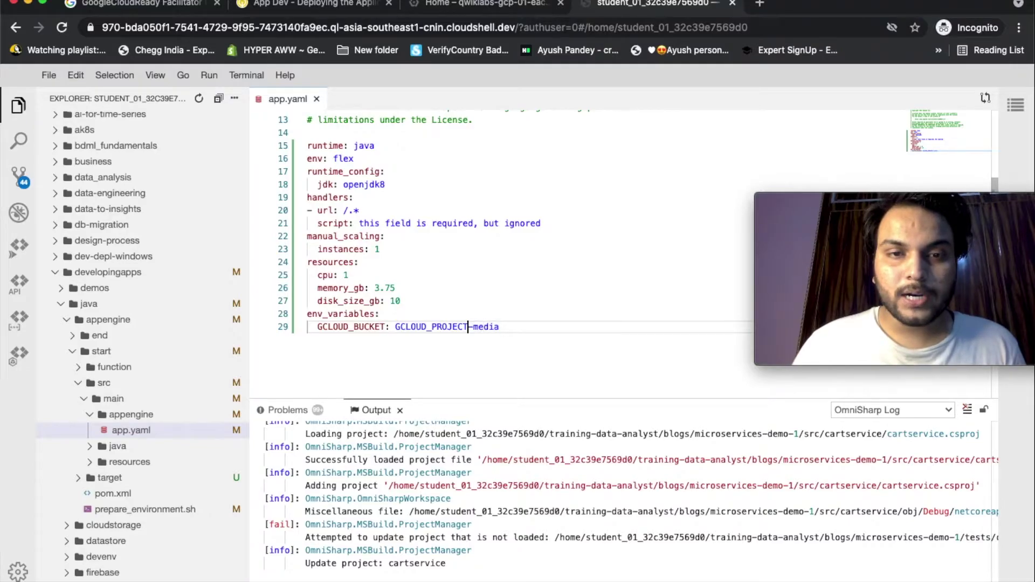
- Replace GCLOUD_PROJECT in the bucket name with the lab's project ID, giving qwiklabs-gcp-01-eac621eced84-media, and save app.yaml
key(shift+alt+Left)
key(BackSpace)
key(super+2)
click(189, 416)
key(super+4)
key(super+v)
key(super+s)
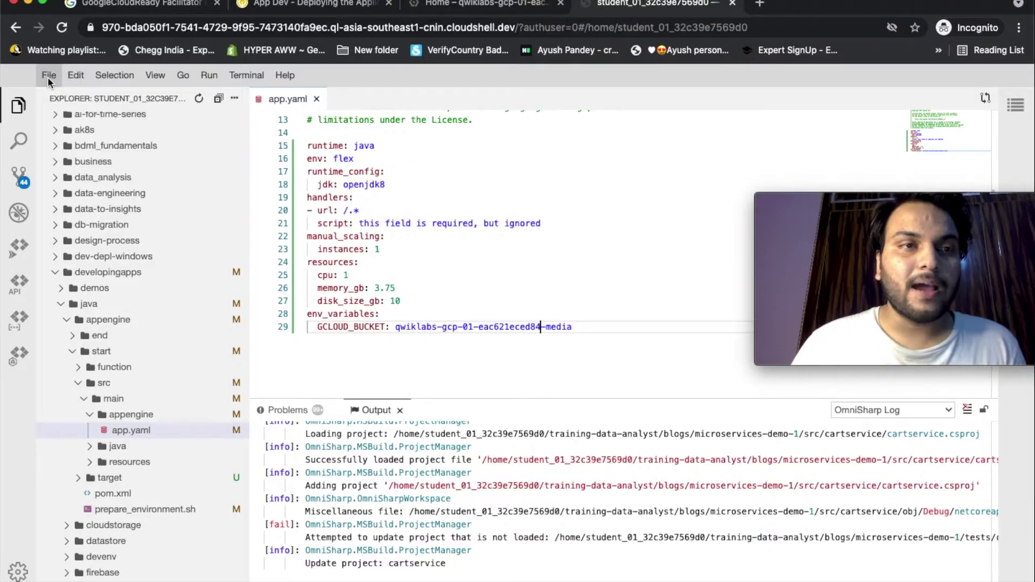
click(47, 77)
- Deploy the quiz application by running "mvn clean compile appengine:deploy" in Cloud Shell, copied from the lab instructions
key(super+2)
scroll(564, 289, down, 3)
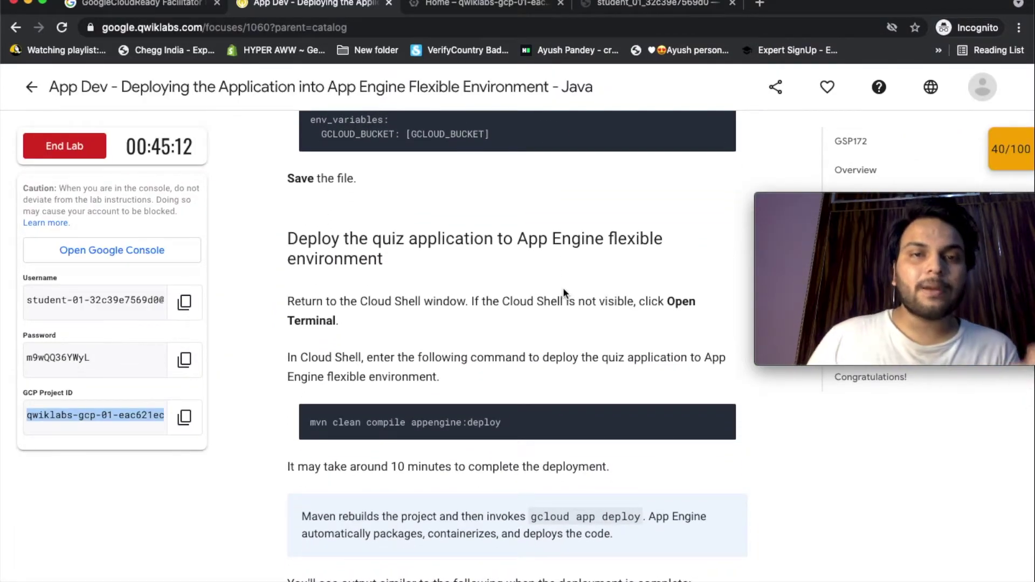
scroll(709, 467, down, 1)
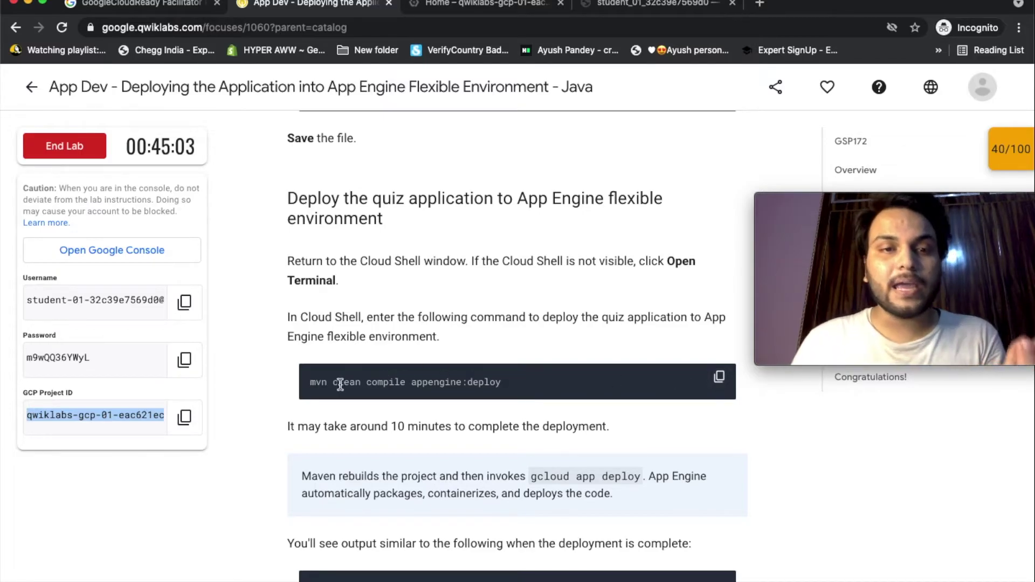
click(719, 377)
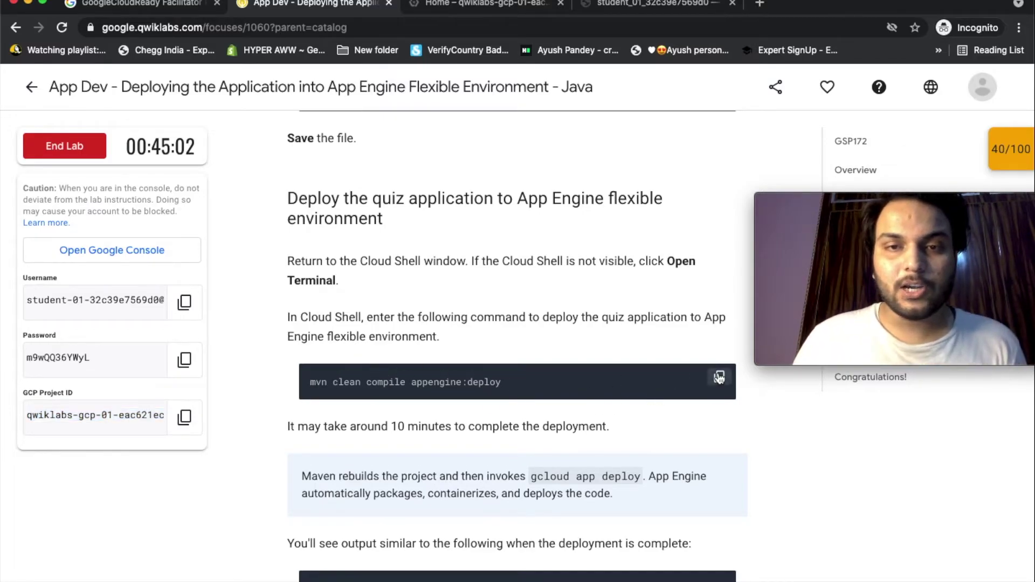
click(515, 5)
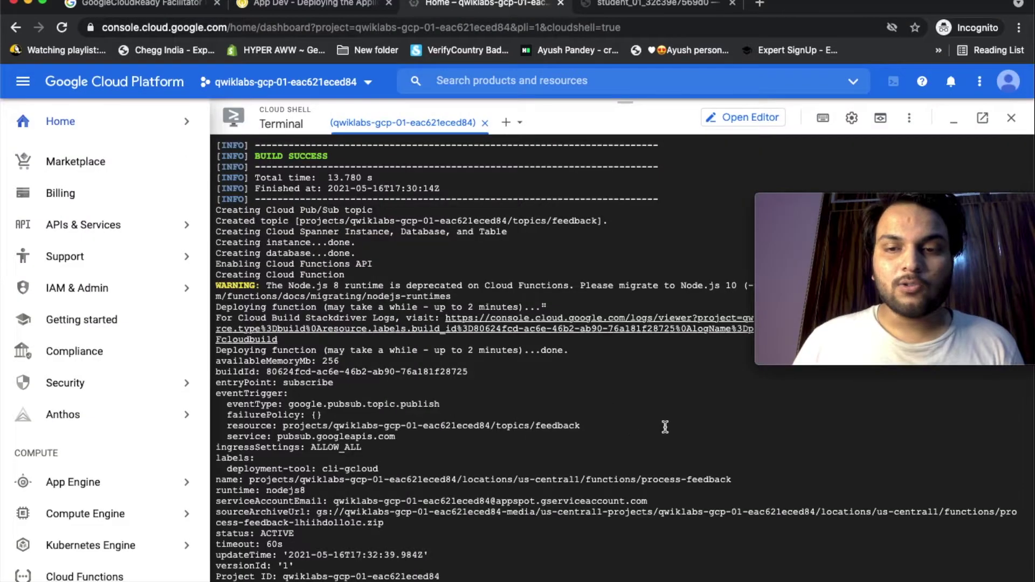
key(super+v)
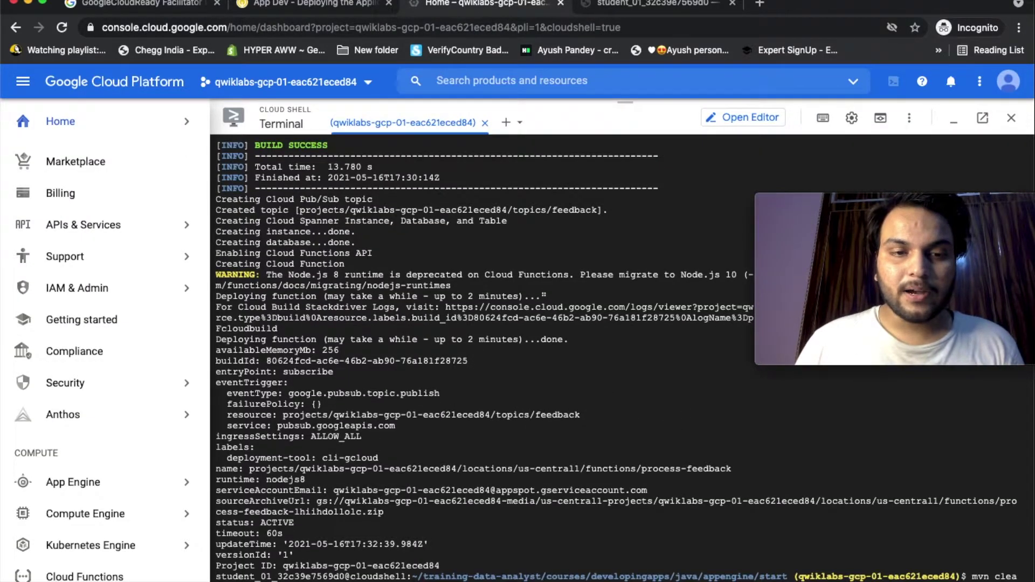
key(Return)
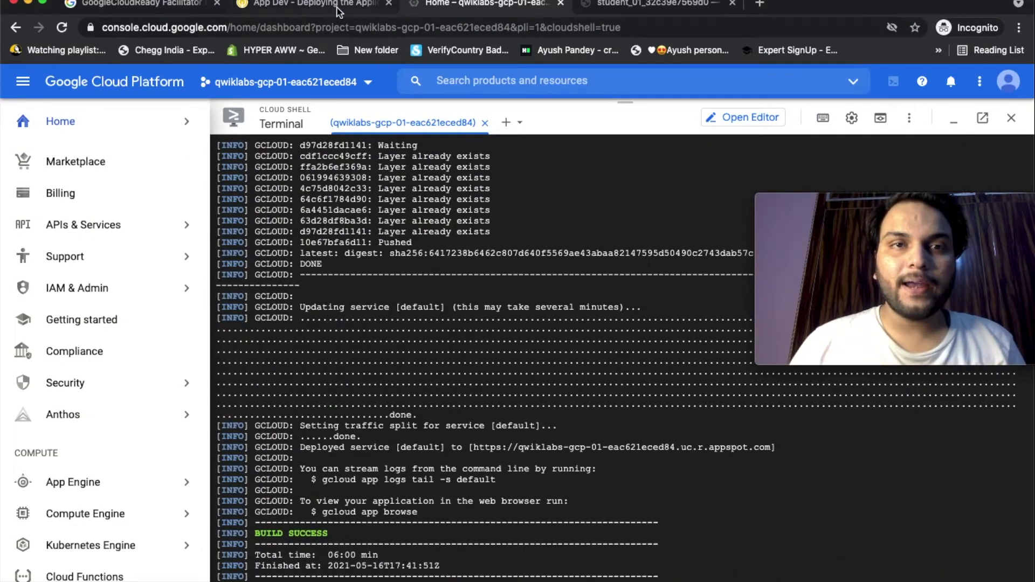
- Open the App Engine Dashboard in the console, following the lab instructions, and launch the deployed quiz application from its appspot.com link
click(337, 8)
scroll(503, 257, down, 5)
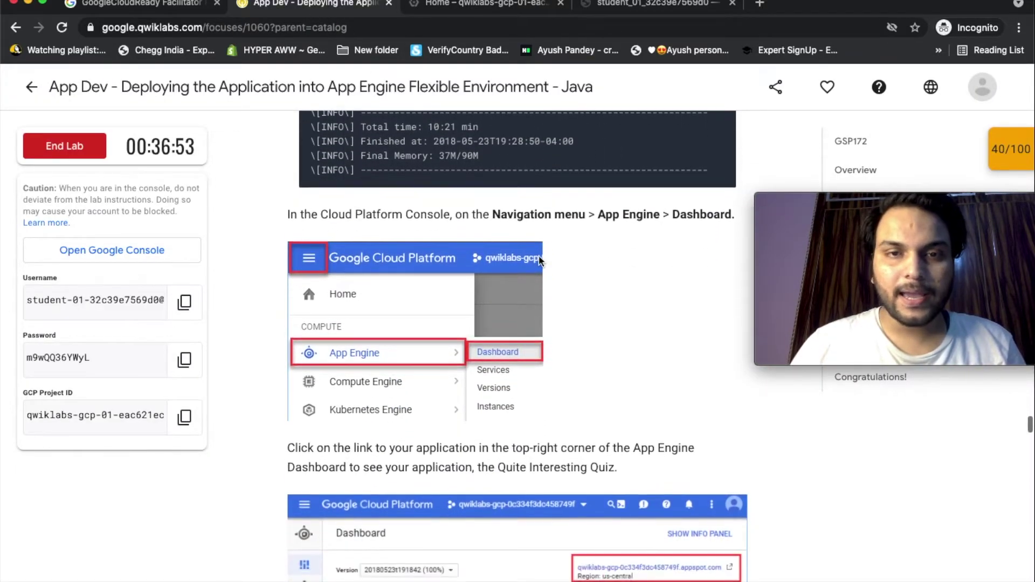
scroll(540, 258, down, 2)
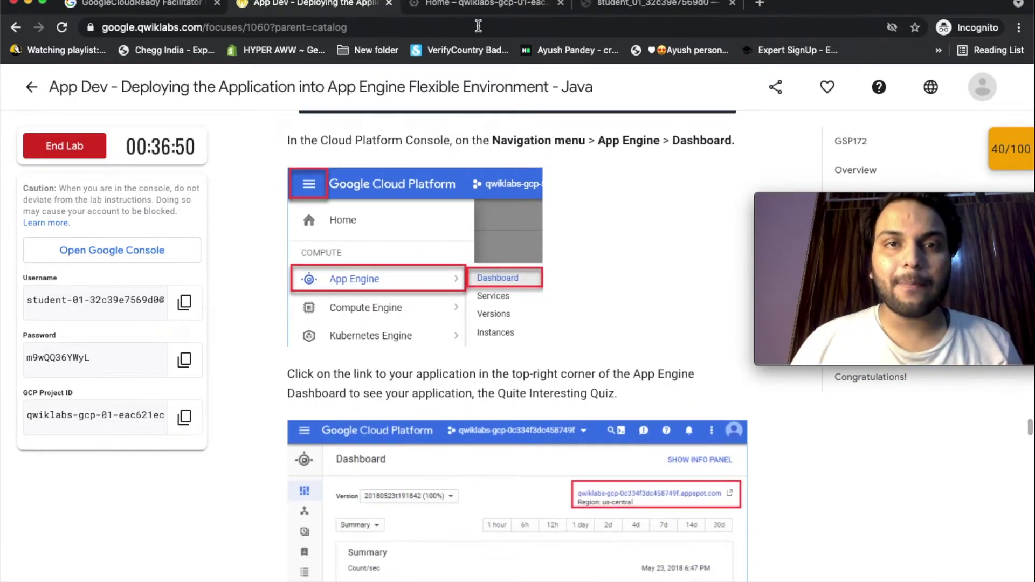
click(477, 6)
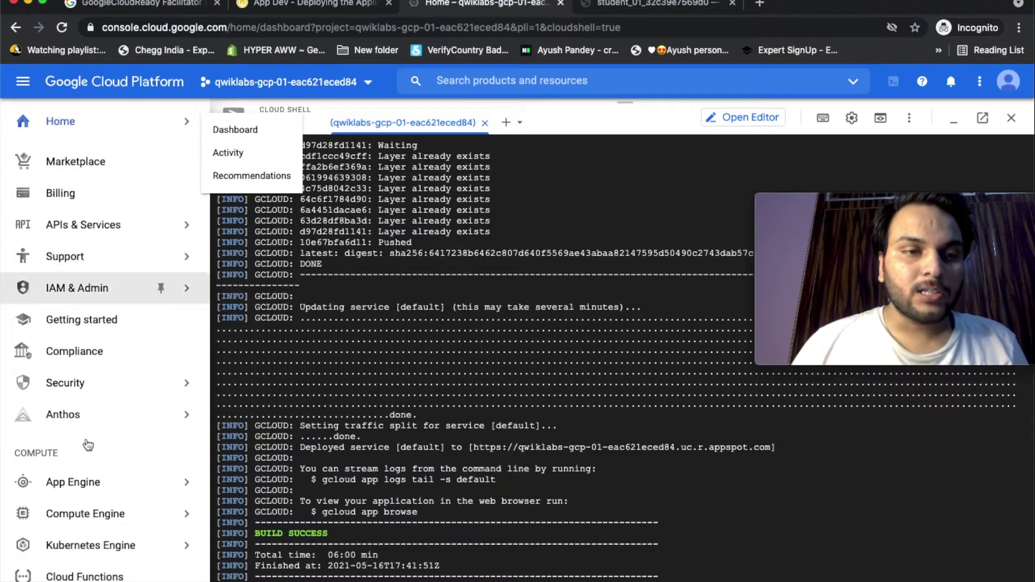
mouse_move(100, 485)
click(98, 484)
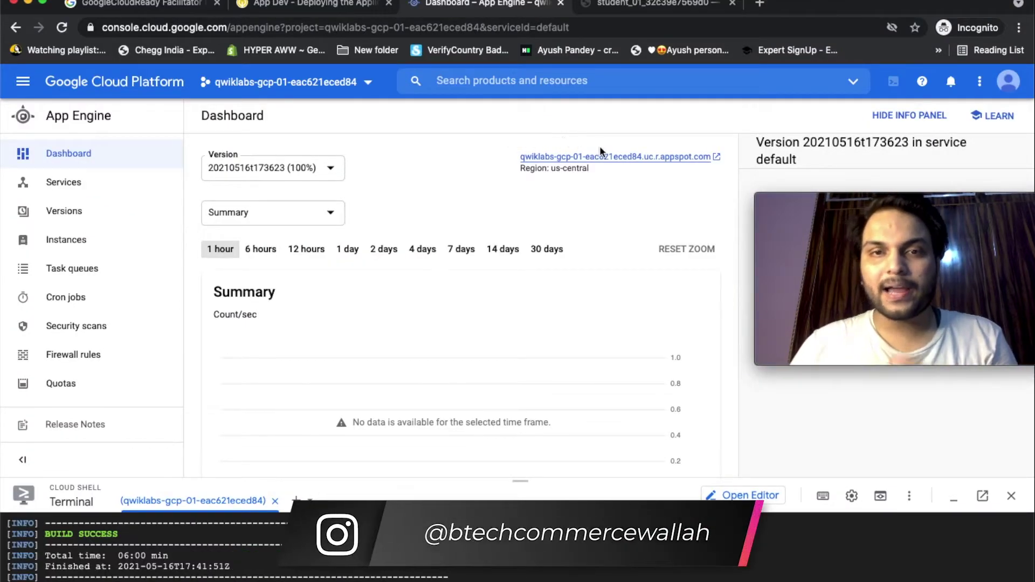
click(704, 158)
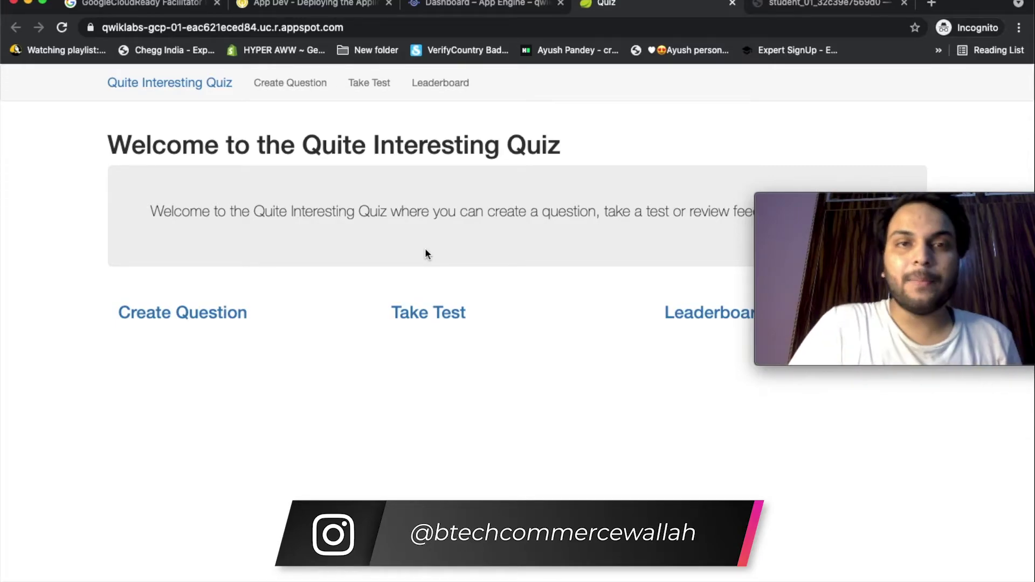
- Check the progress of the objective Deploy the frontend to App Engine Flex and read the lab's Update the quiz application section
click(312, 4)
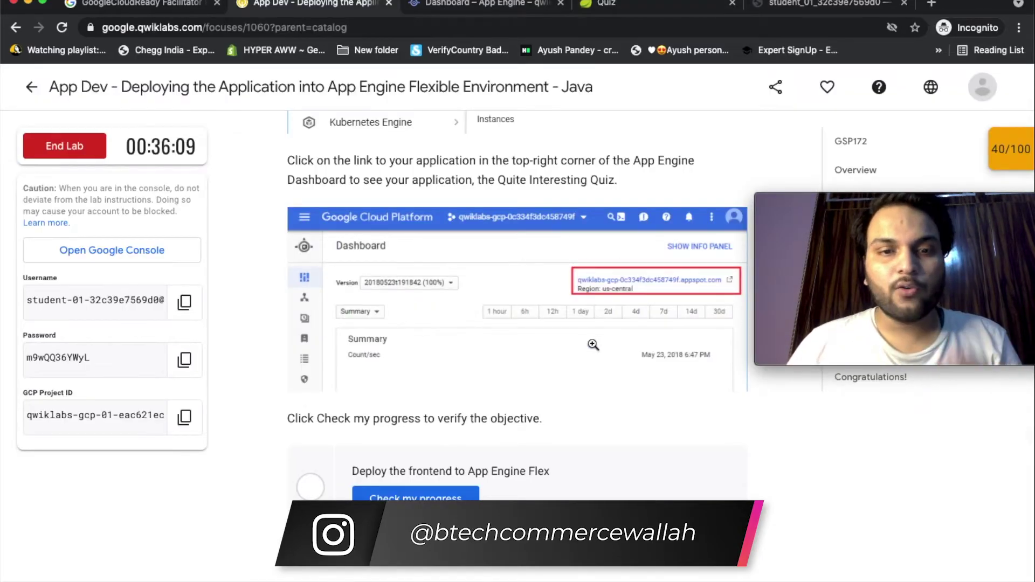
scroll(439, 384, down, 3)
click(440, 384)
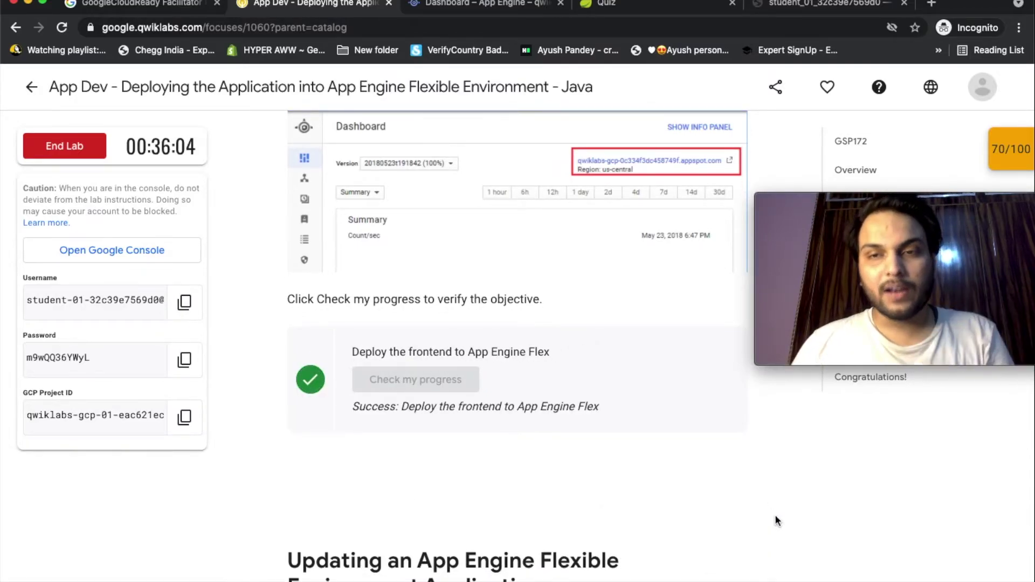
scroll(775, 521, down, 4)
scroll(775, 520, down, 3)
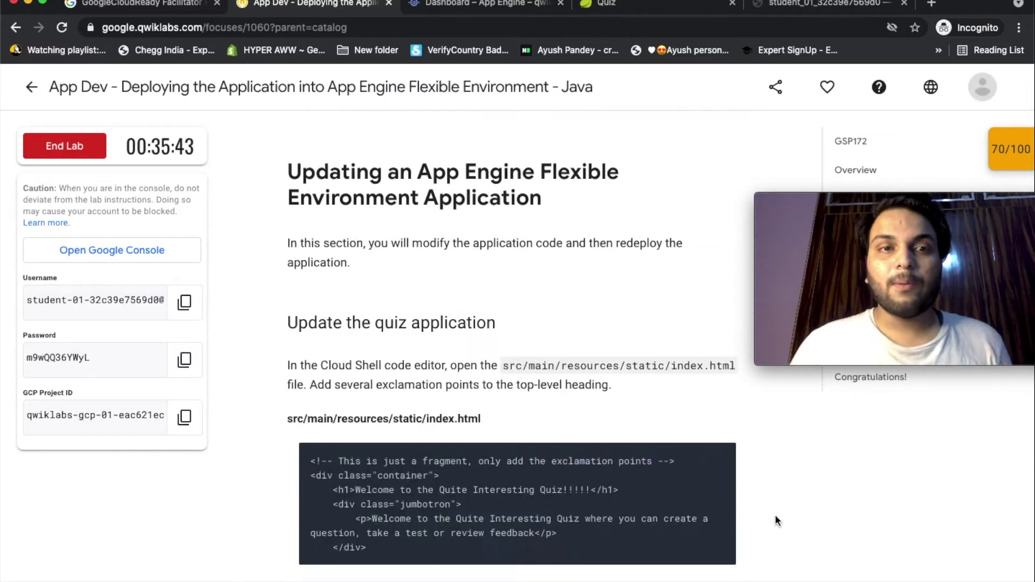
scroll(775, 520, down, 1)
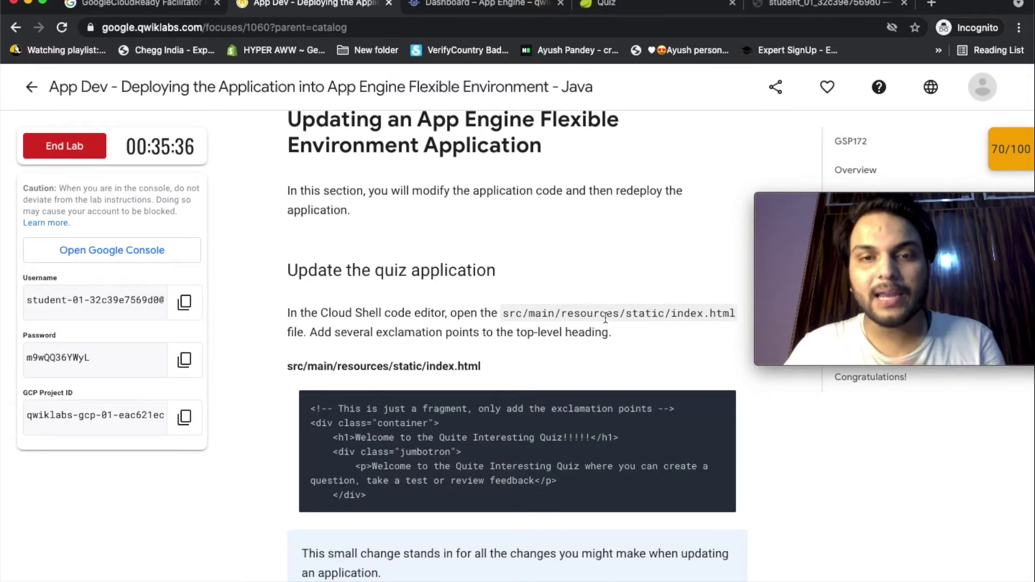
click(778, 4)
click(104, 383)
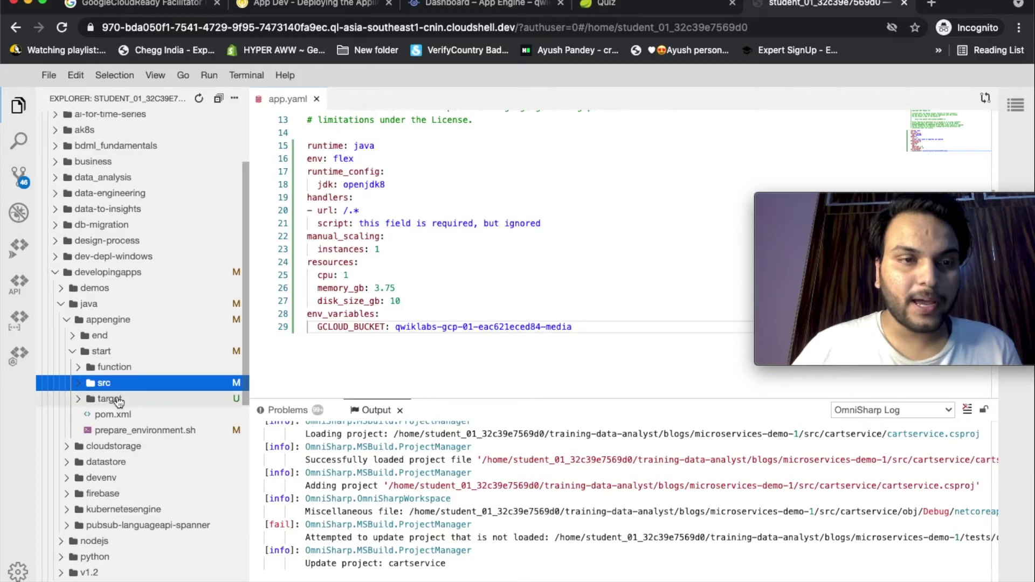
click(115, 399)
click(115, 399)
click(310, 3)
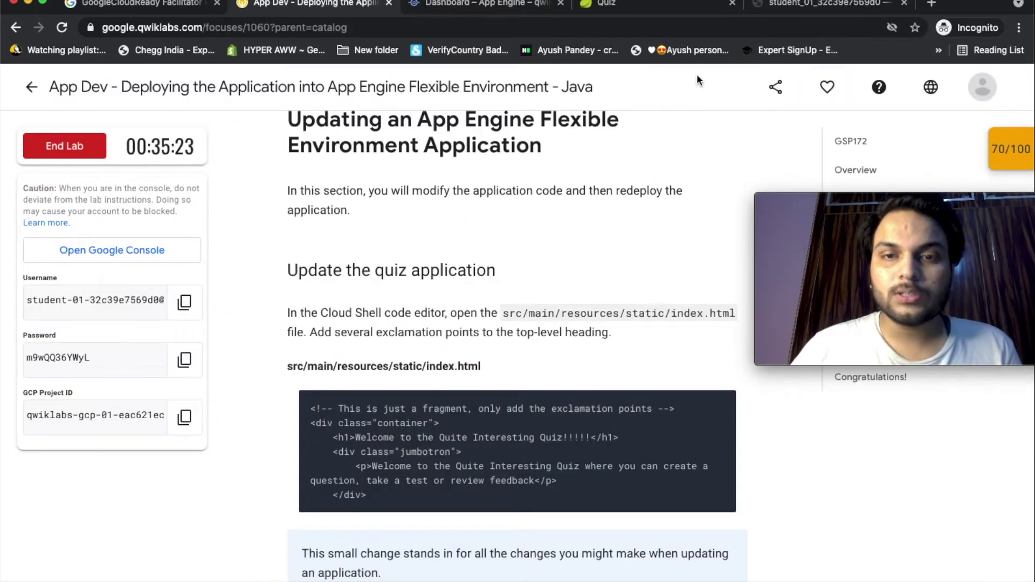
- Open src/main/resources/static/index.html in the Cloud Shell Editor and locate its top-level heading "Welcome to the Quite Interesting Quiz"
click(765, 8)
click(113, 399)
click(123, 465)
click(125, 478)
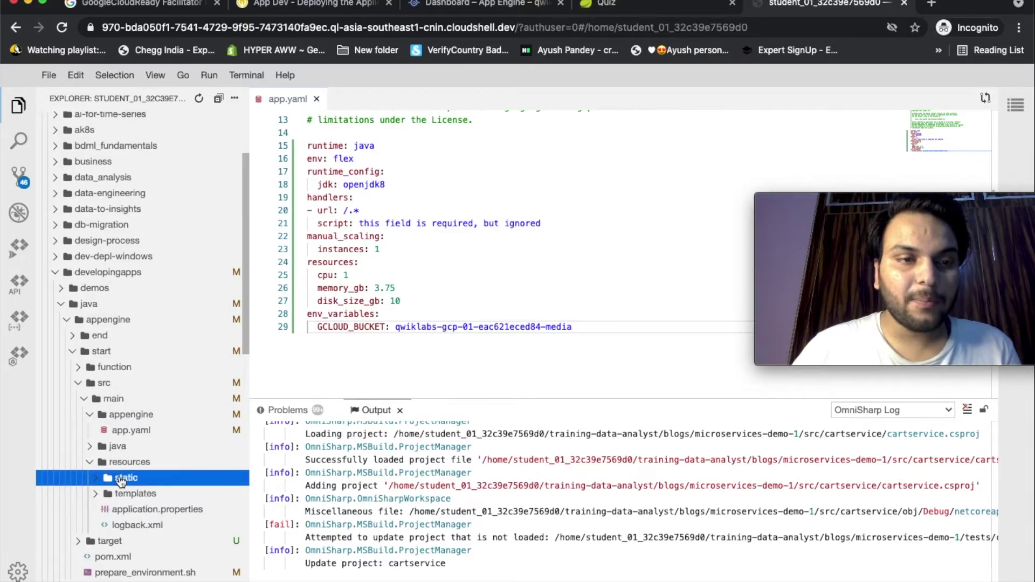
click(127, 512)
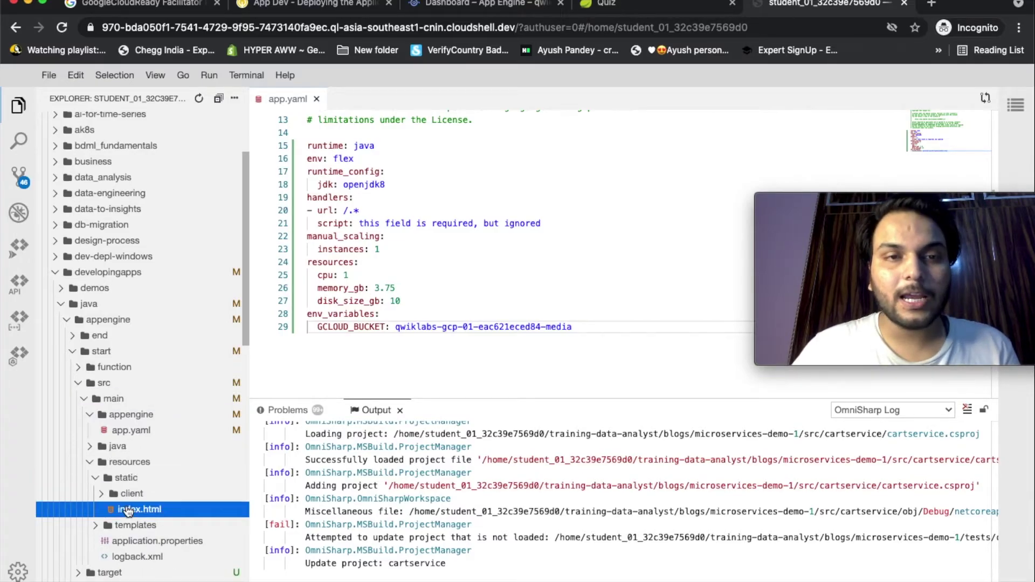
scroll(549, 363, down, 3)
key(ctrl+2)
scroll(550, 366, down, 2)
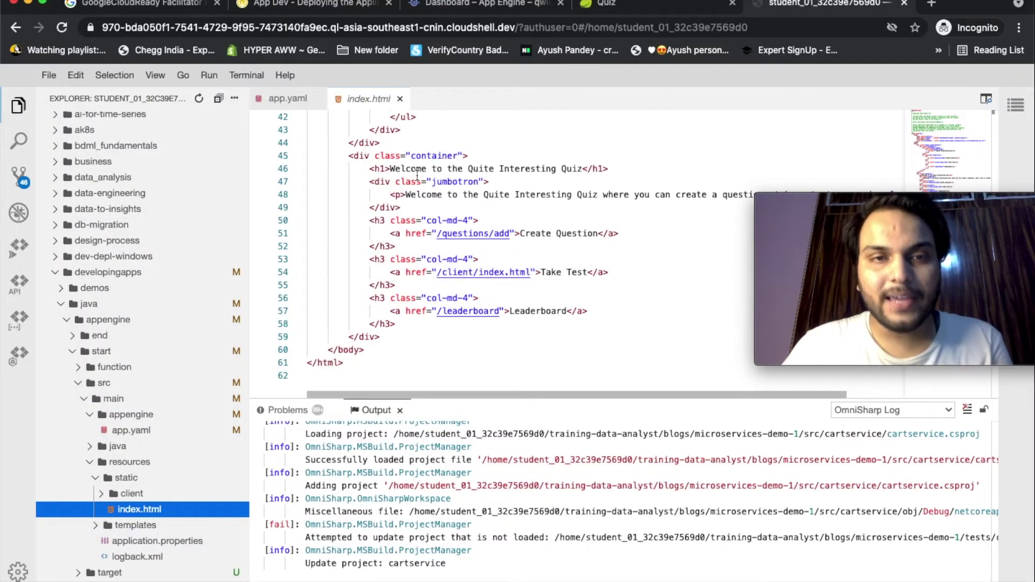
- Add "!!!!!" to the end of the h1 heading "Welcome to the Quite Interesting Quiz" in index.html and save the file
scroll(467, 234, down, 1)
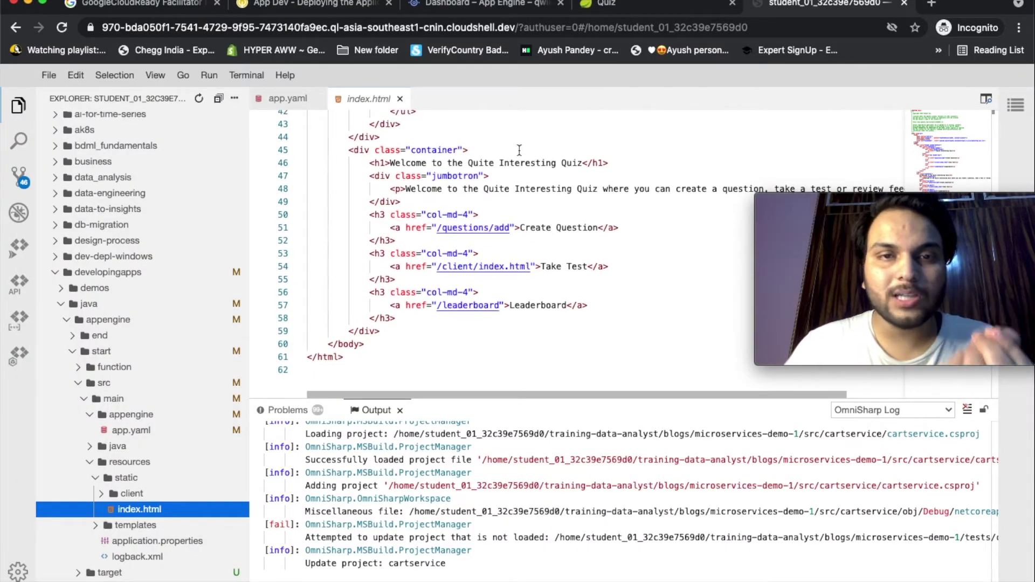
click(582, 167)
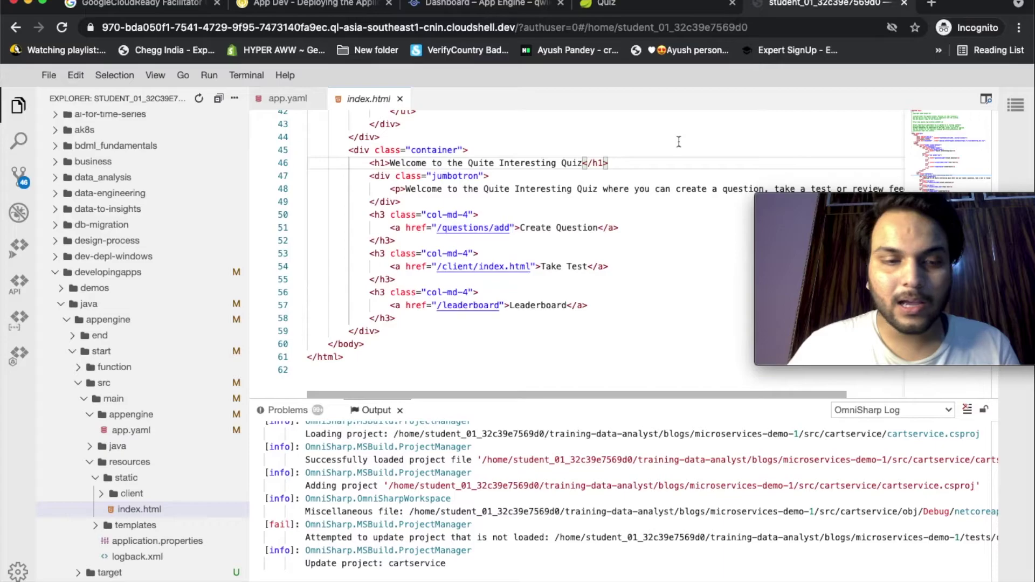
text(!!!!!)
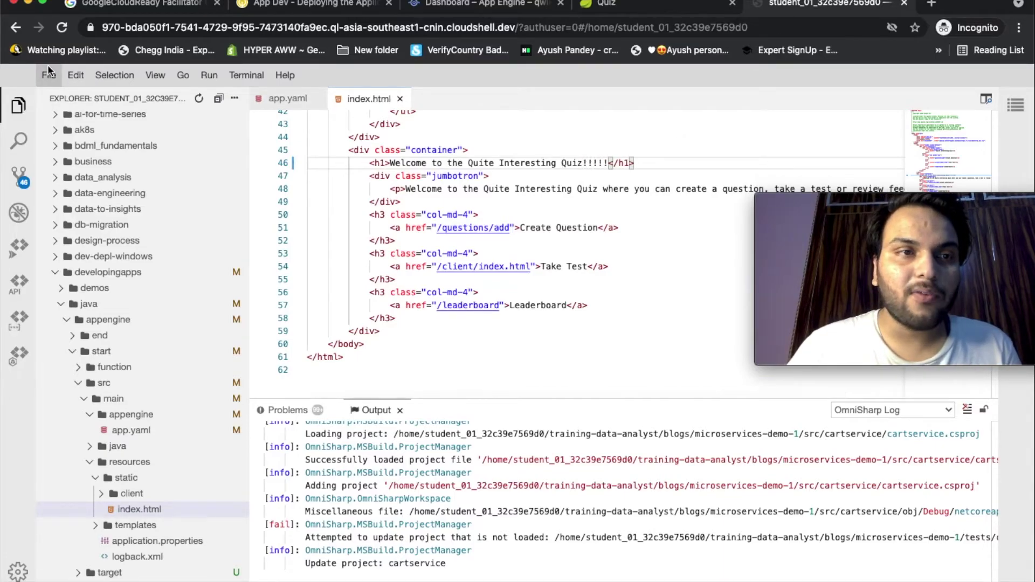
click(48, 74)
click(90, 215)
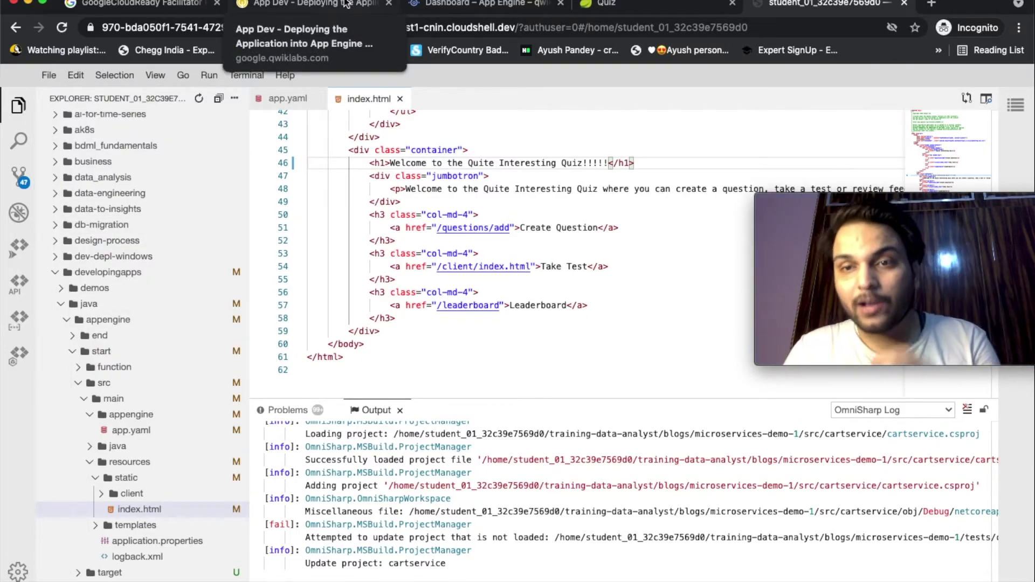
- Redeploy the application in Cloud Shell by running the lab's mvn clean compile appengine:deploy command with -Dapp.deploy.stopPreviousVersion=False and -Dapp.deploy.promote=False
click(341, 3)
scroll(664, 479, down, 3)
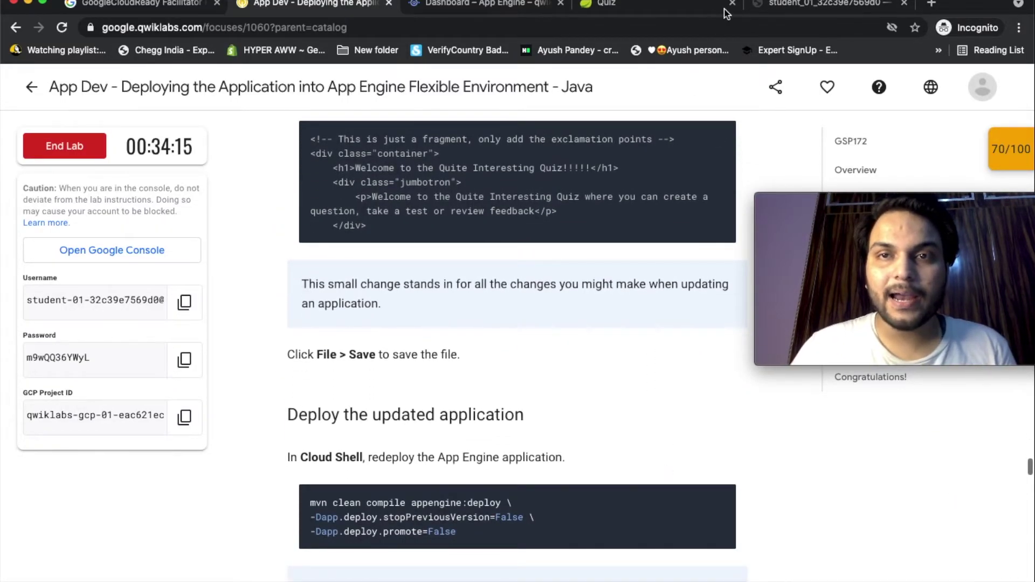
scroll(566, 284, up, 2)
scroll(568, 288, down, 4)
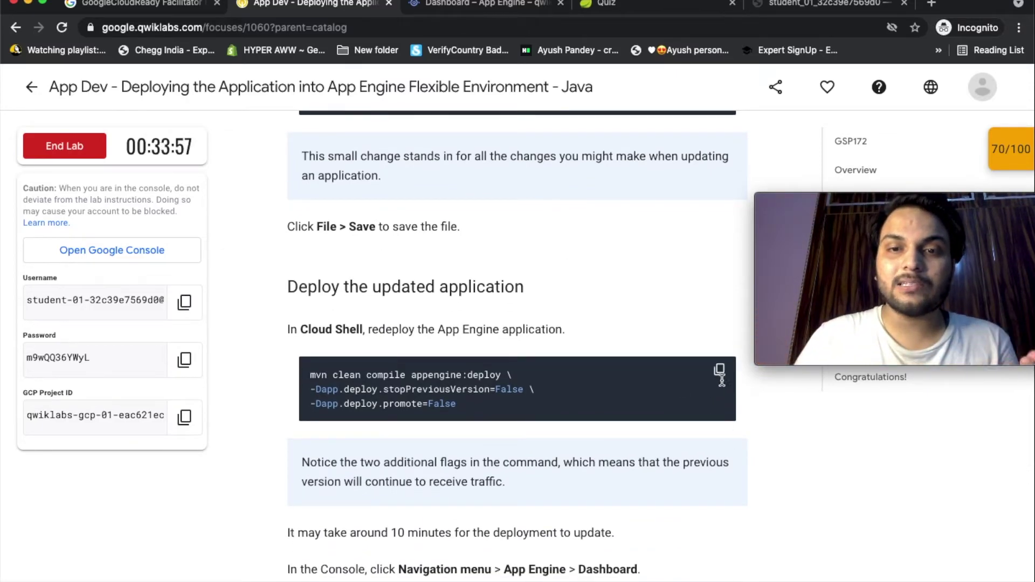
click(720, 371)
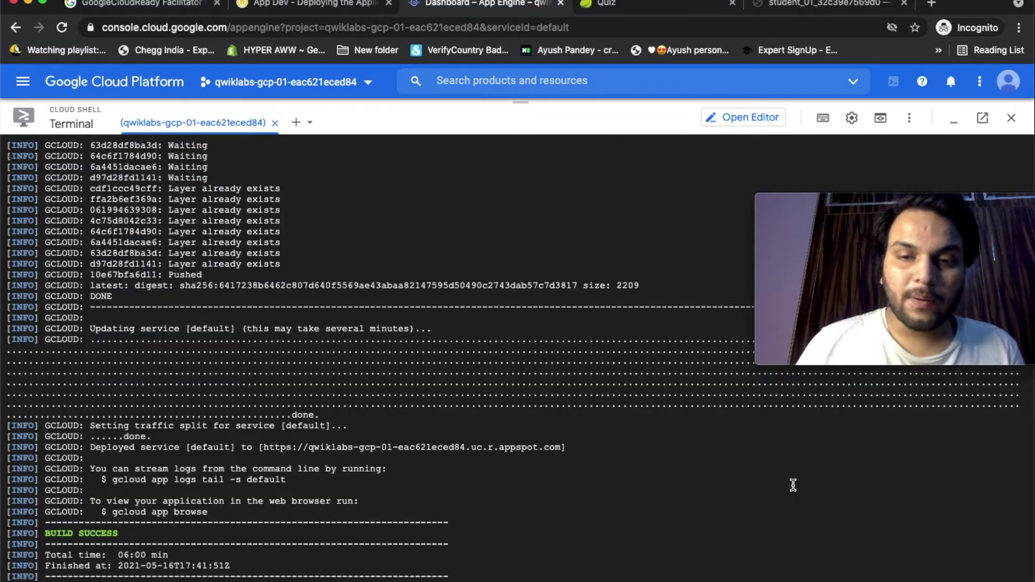
key(super+v)
key(Return)
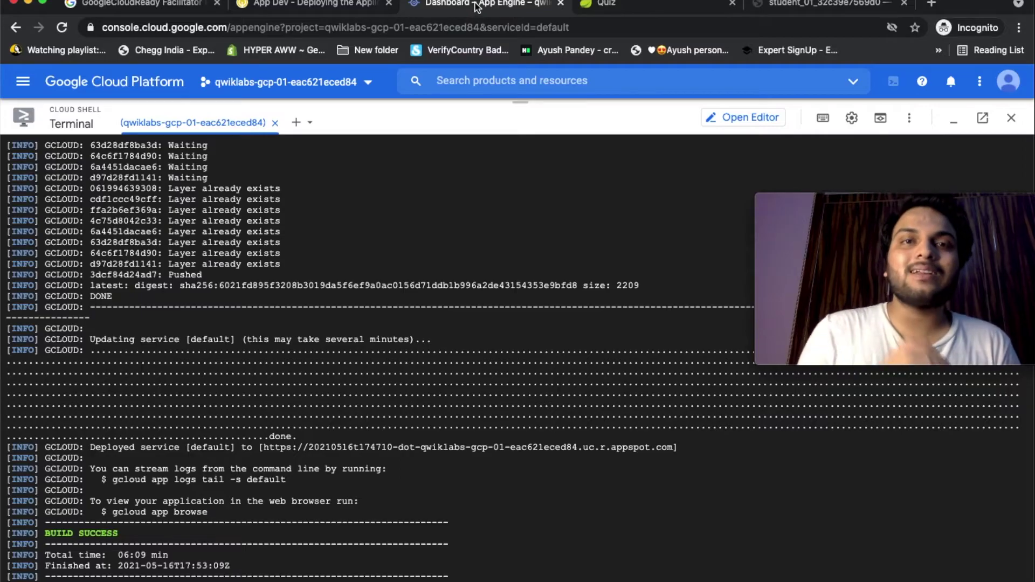
- Open the App Engine Dashboard as the lab instructs and launch the application from its appspot.com link to view its title
click(347, 4)
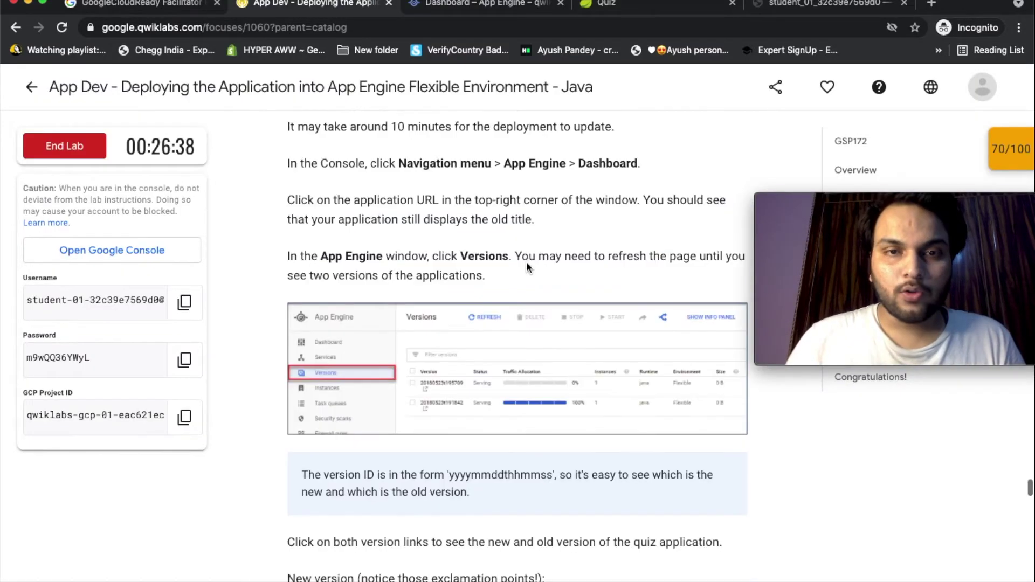
click(492, 8)
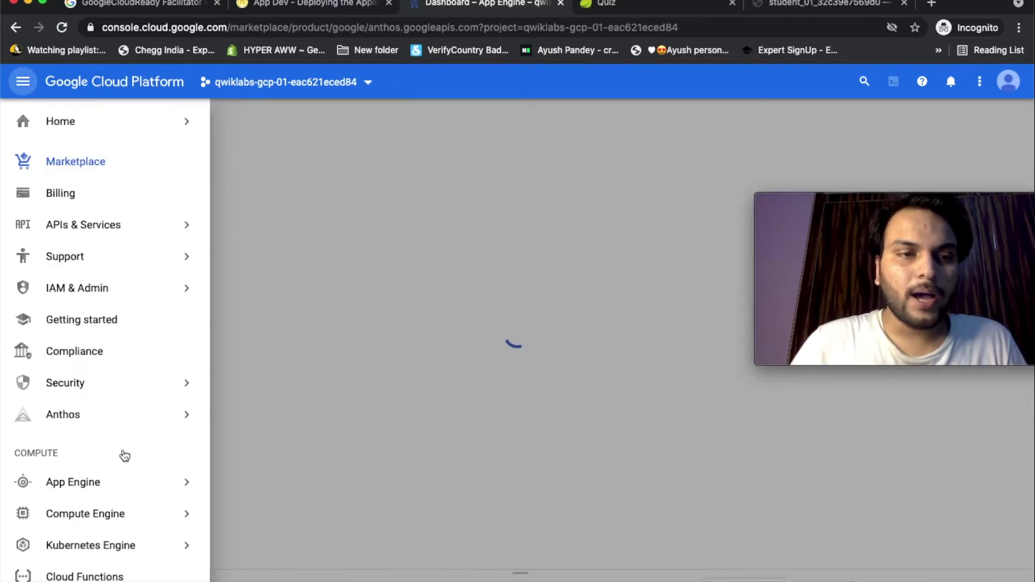
mouse_move(115, 485)
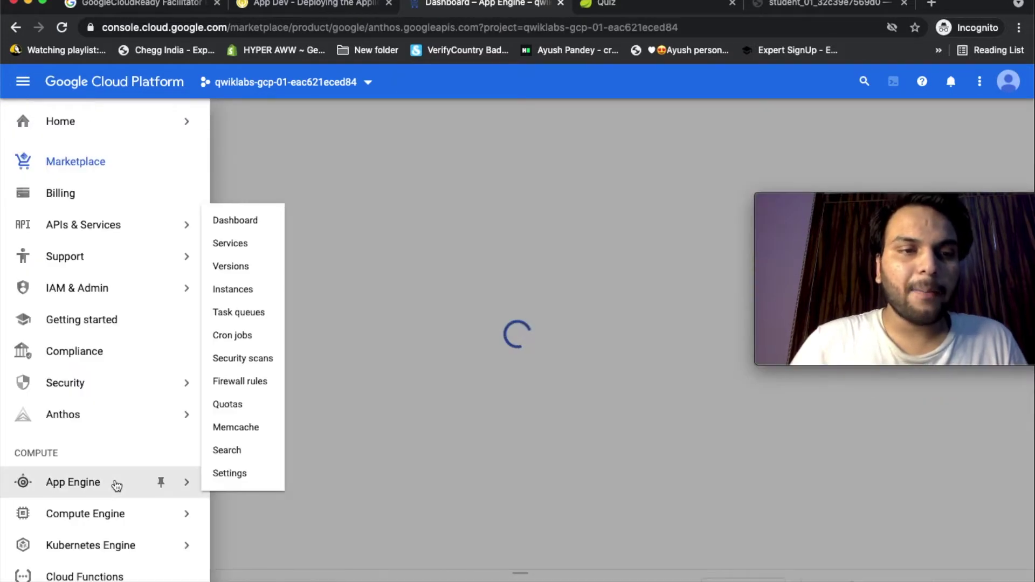
click(245, 222)
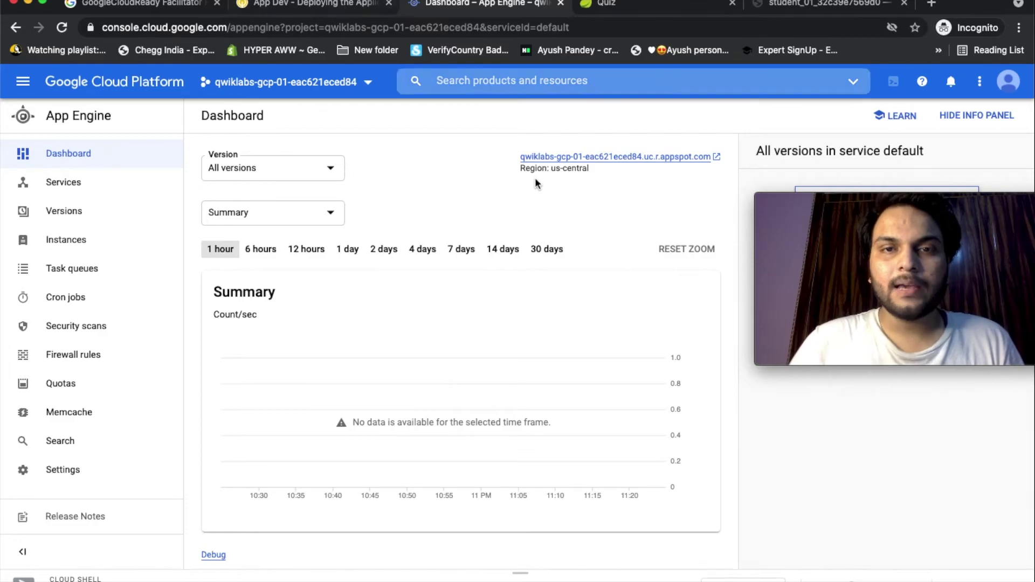
click(713, 156)
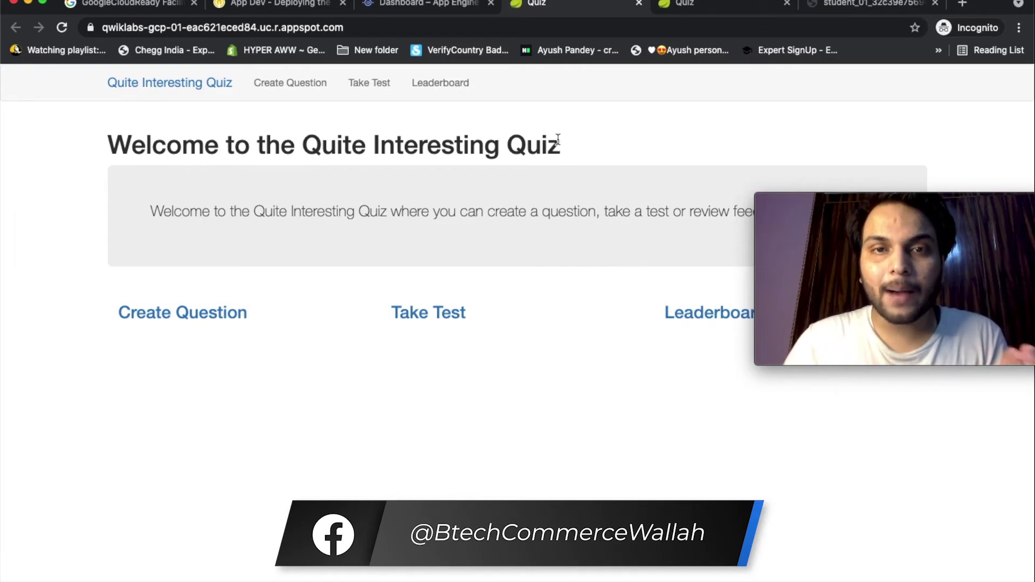
- Open the App Engine Versions page, view version 20210516t174710 of the quiz application in the browser, and close it
click(281, 4)
scroll(513, 309, up, 1)
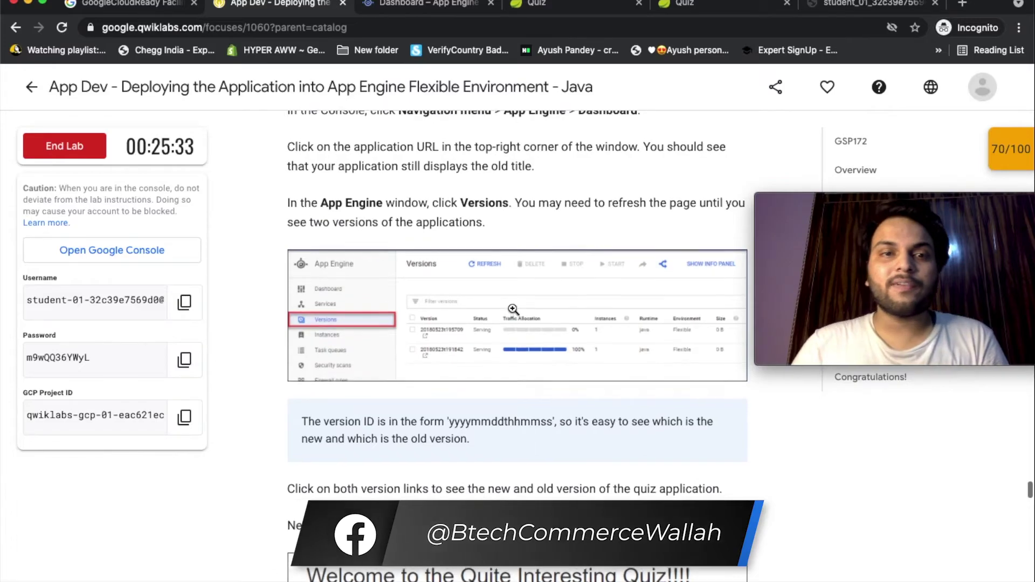
click(425, 4)
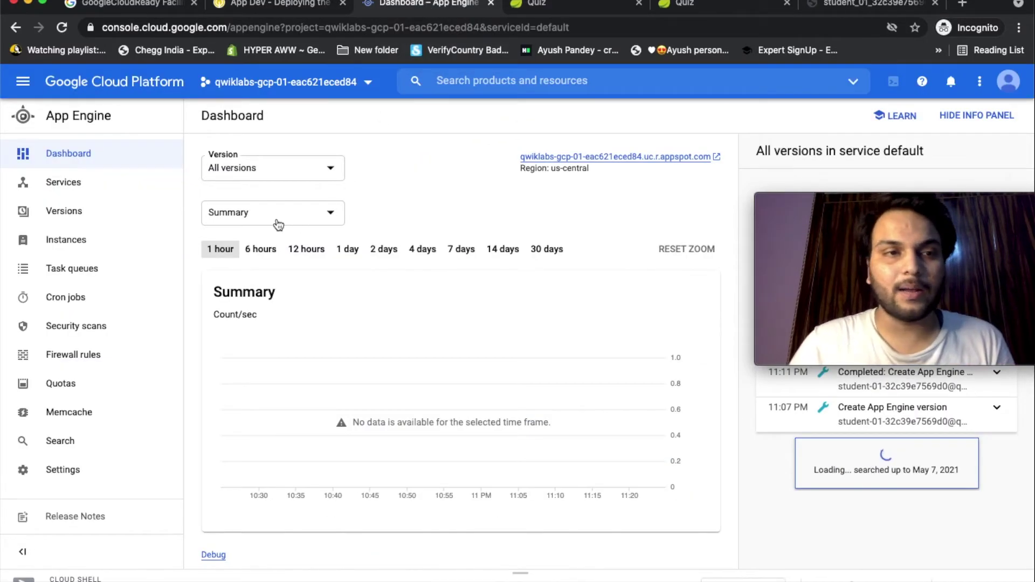
click(125, 220)
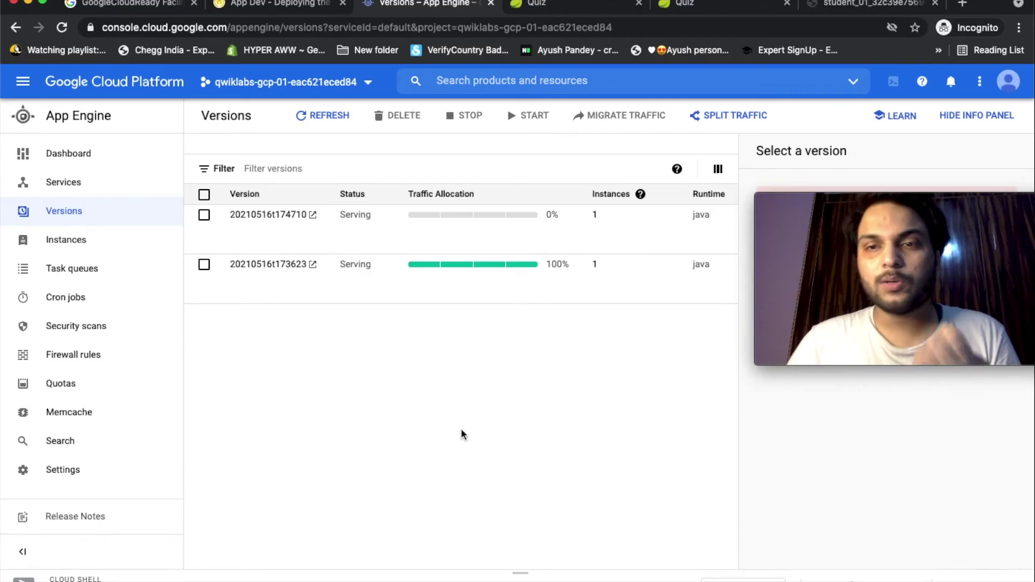
click(305, 215)
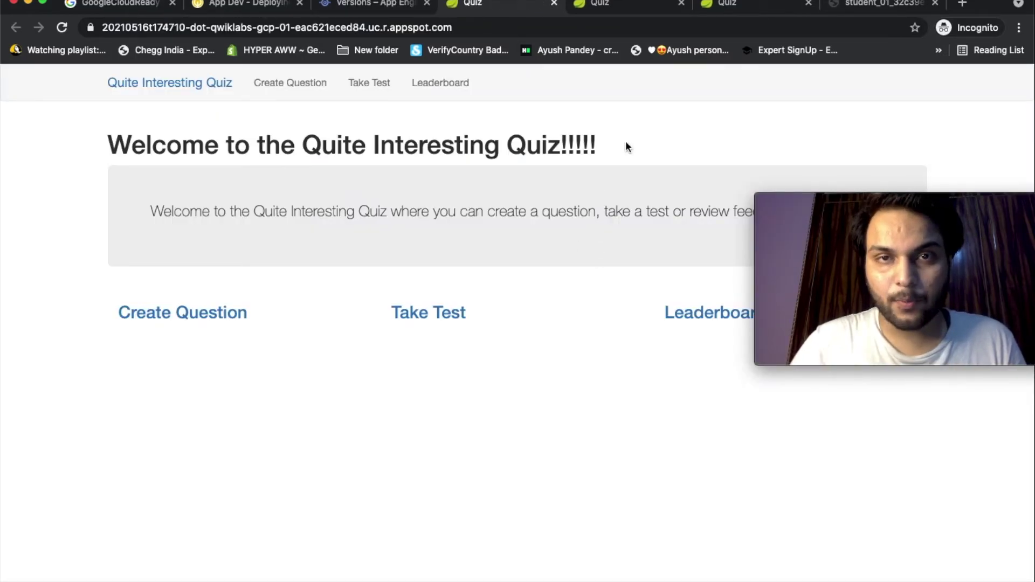
click(554, 3)
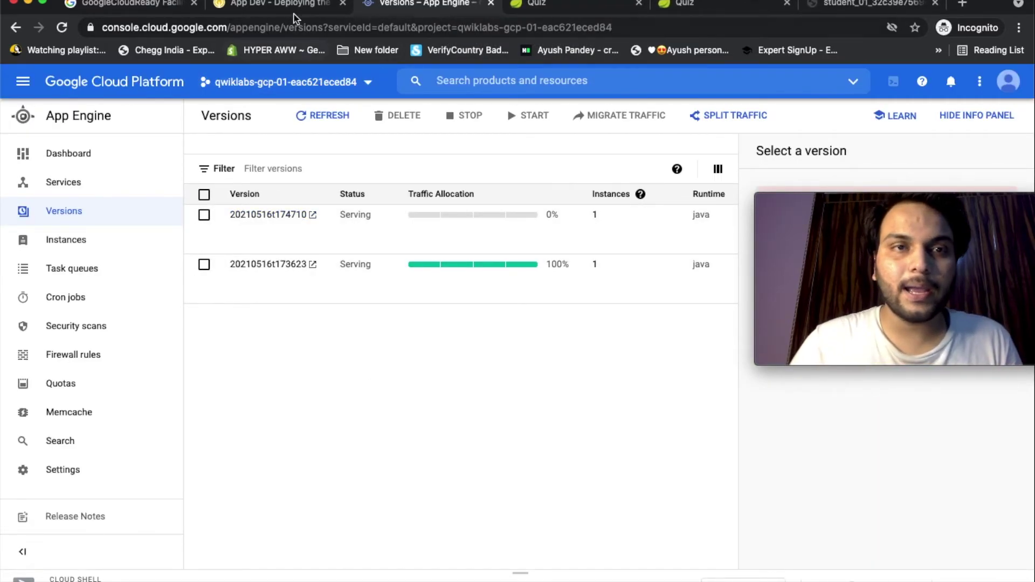
- Following the lab, select versions 20210516t174710 and 20210516t173623 and open the Split traffic settings for them
key(ctrl+shift+Tab)
scroll(514, 297, down, 1)
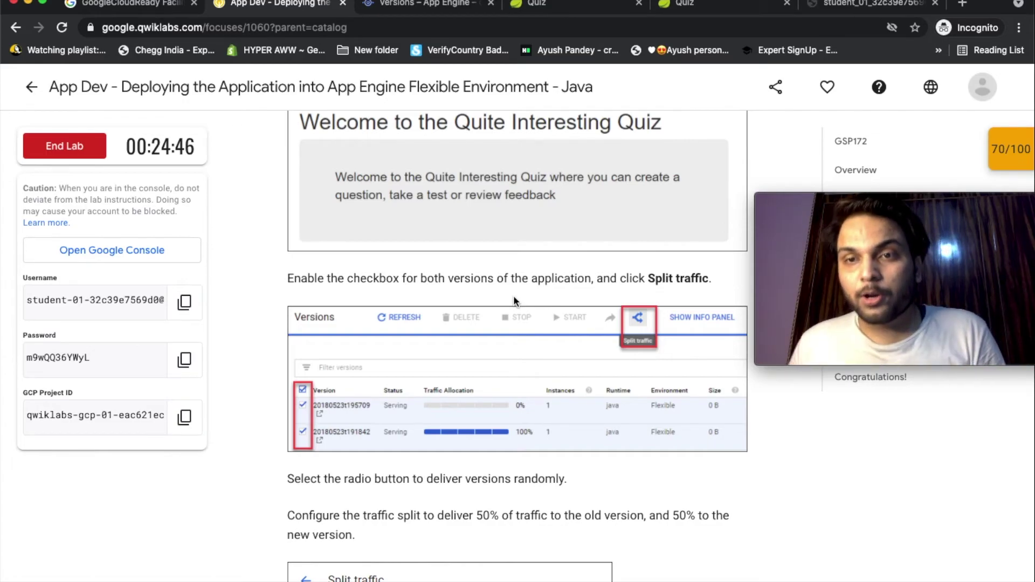
scroll(513, 295, down, 1)
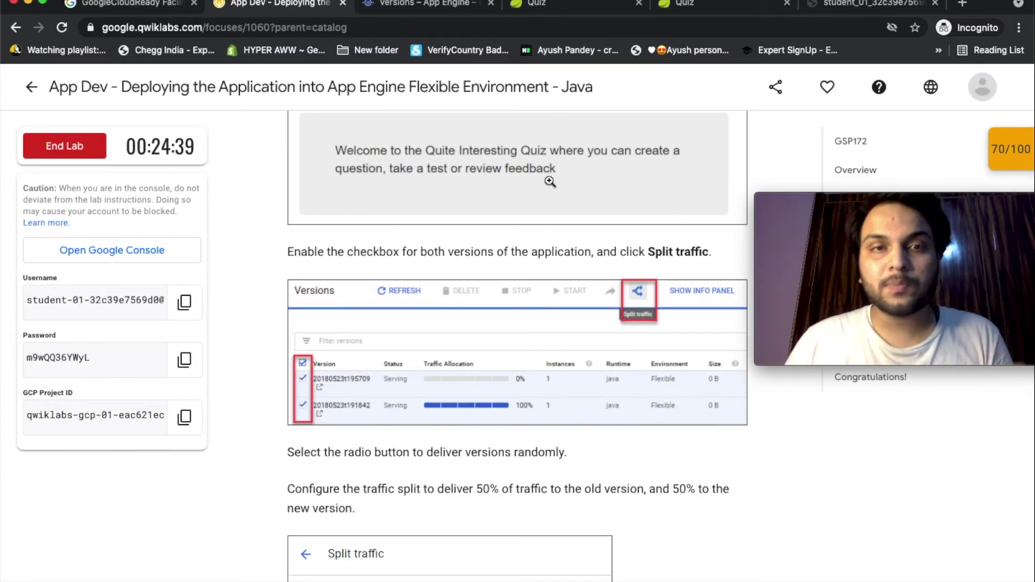
click(439, 9)
click(203, 214)
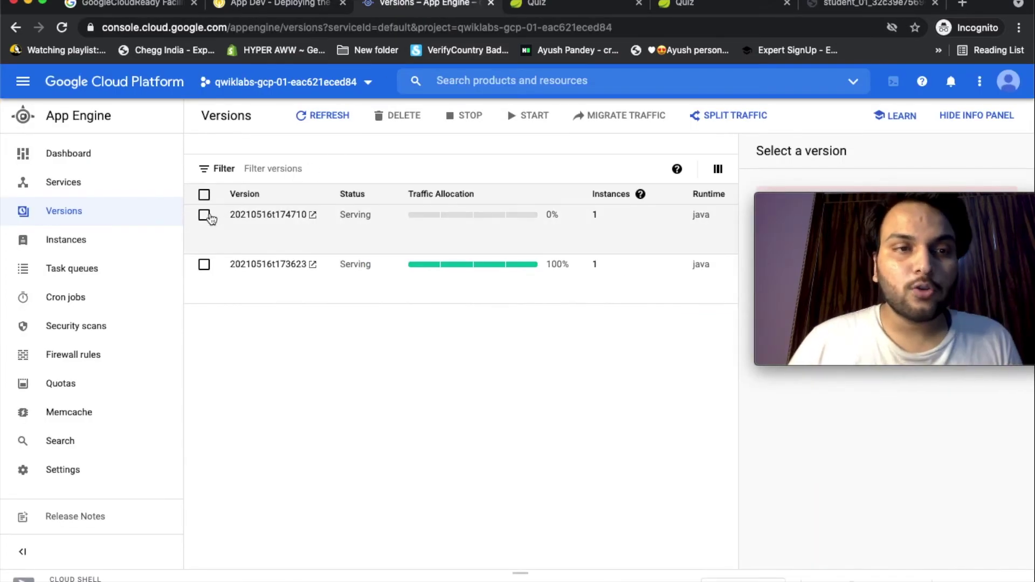
click(204, 265)
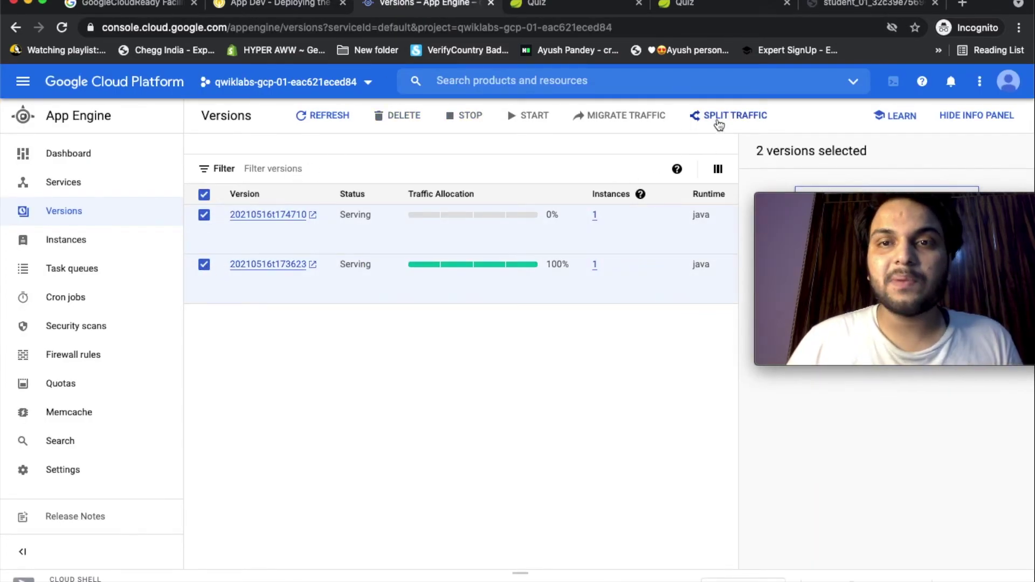
click(718, 116)
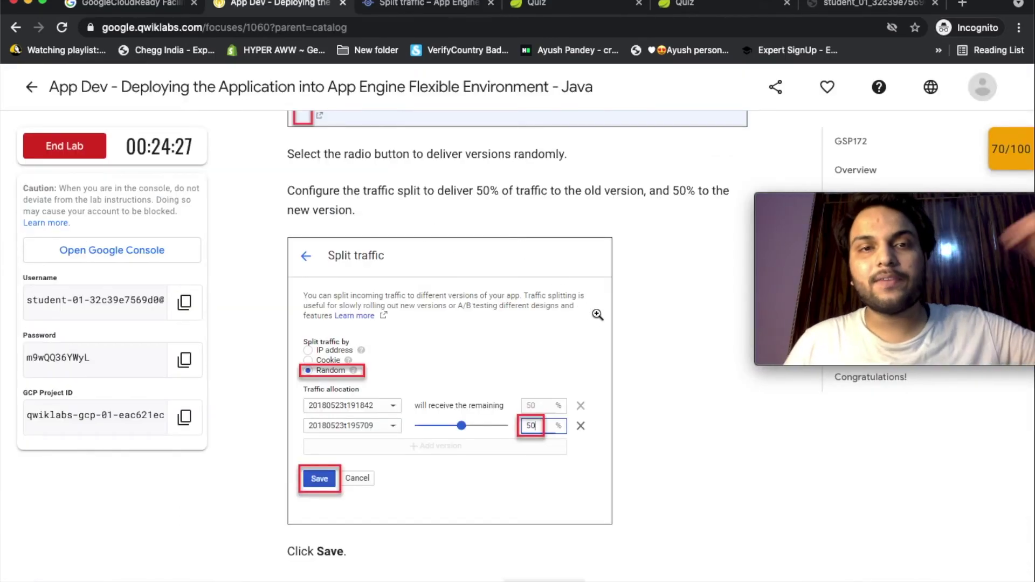
- Split traffic by Random, allocate 50% to version 20210516t174710, and save the traffic settings
scroll(596, 313, down, 5)
scroll(597, 314, up, 3)
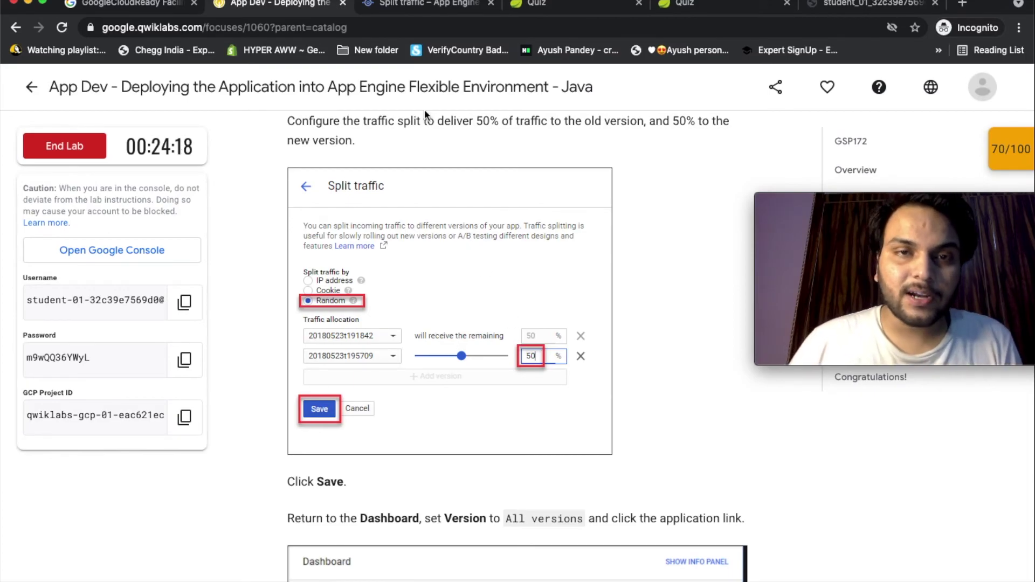
click(400, 3)
click(208, 271)
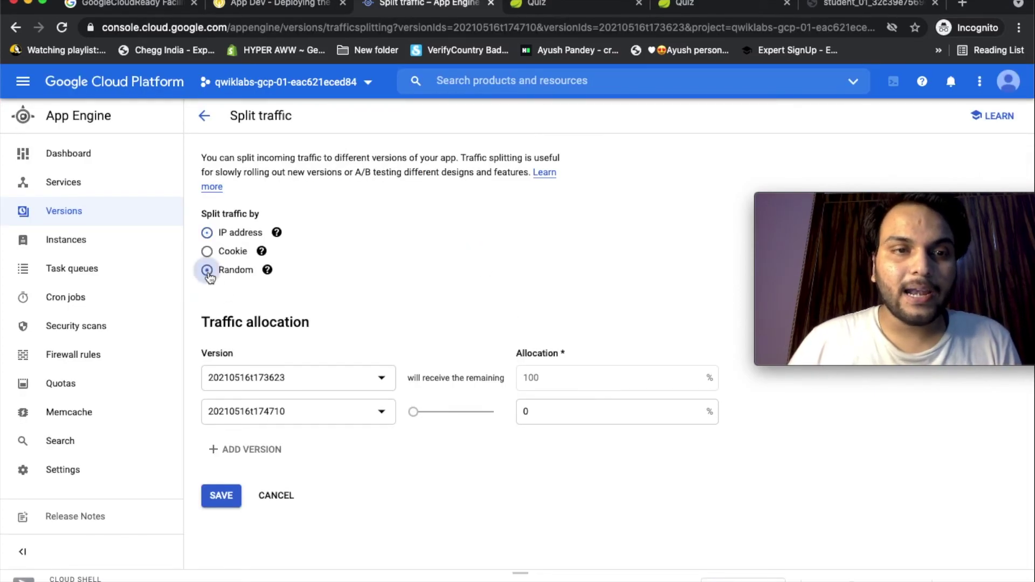
click(538, 408)
key(BackSpace)
text(50)
click(221, 496)
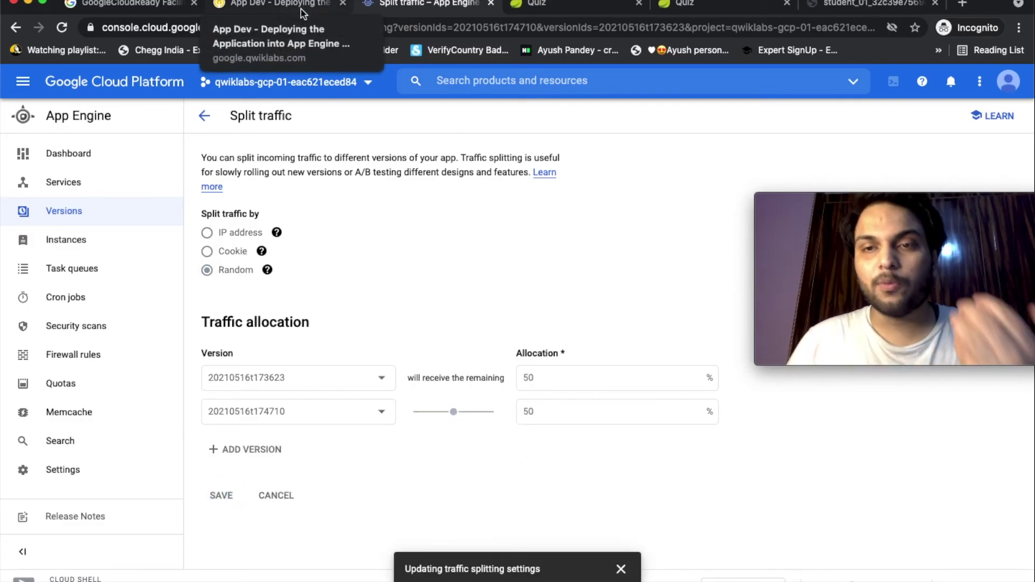
- Return to the App Engine Dashboard, launch the application from its appspot.com link, and reload the homepage to test the traffic split
click(281, 4)
scroll(530, 362, down, 3)
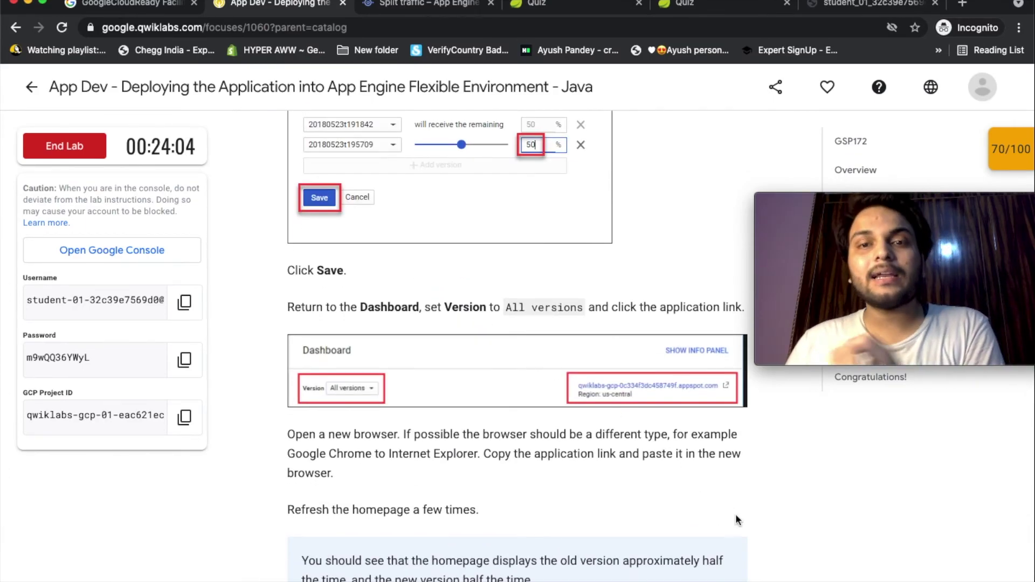
click(430, 4)
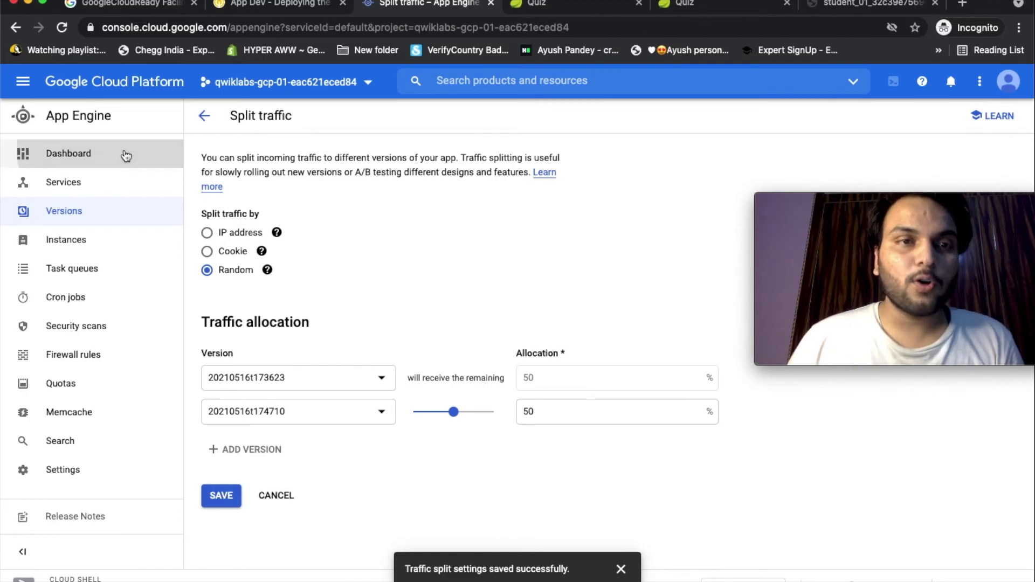
click(126, 156)
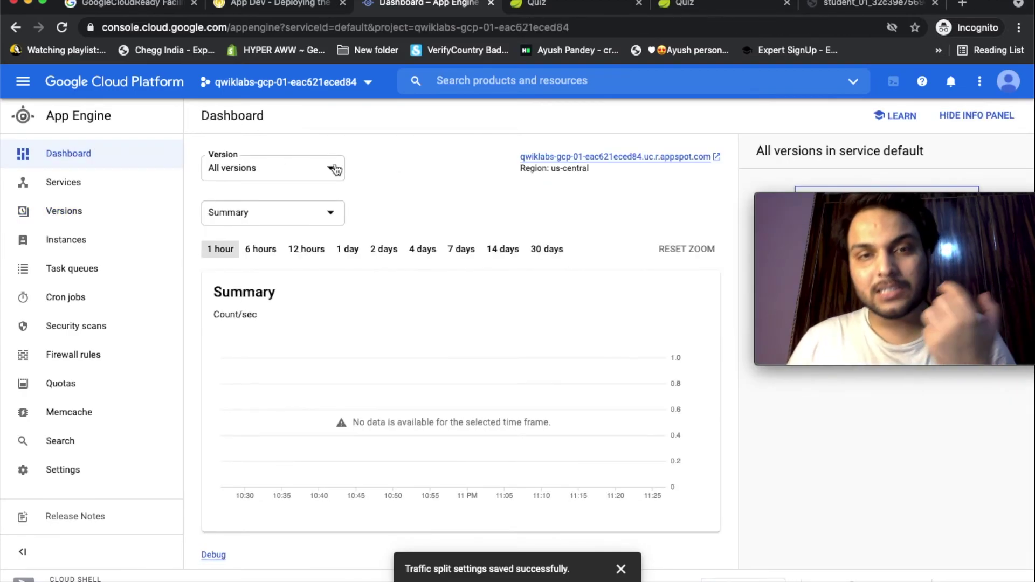
click(579, 157)
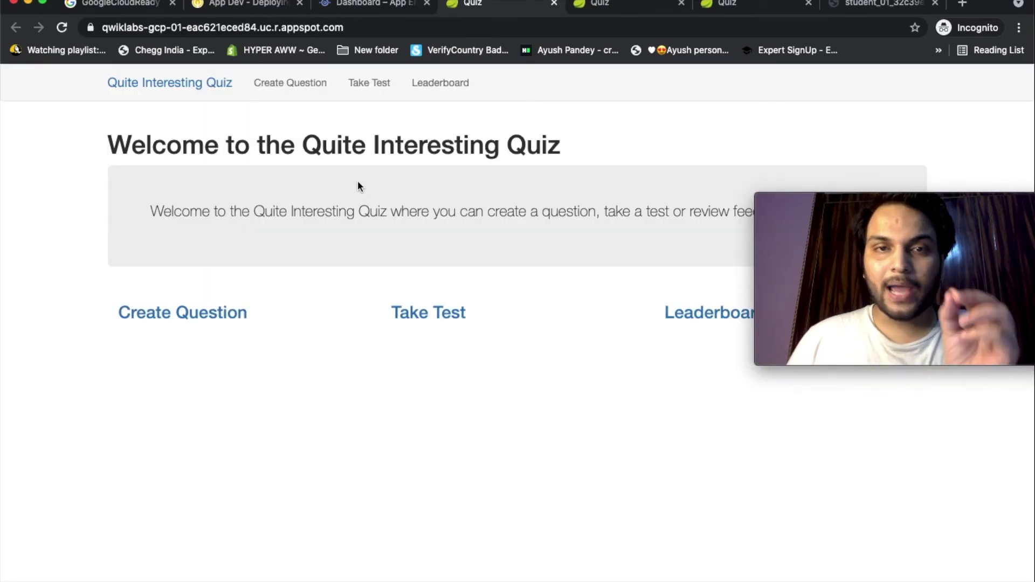
click(62, 27)
- Read the remaining lab instructions, check the progress of Updating an App Engine Flexible Environment Application, and review the checkpoint scores
click(248, 4)
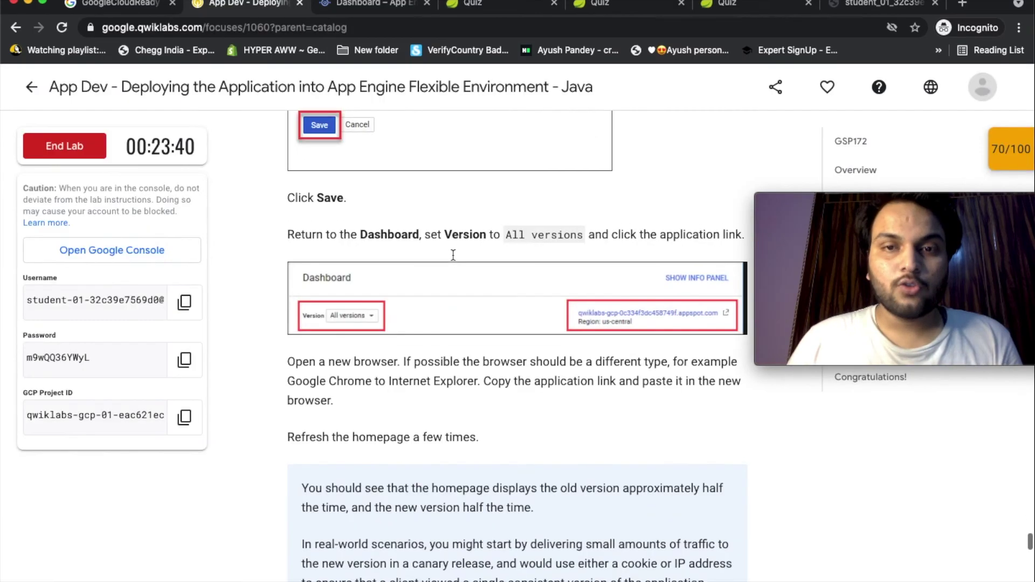
scroll(591, 390, down, 3)
scroll(592, 393, up, 1)
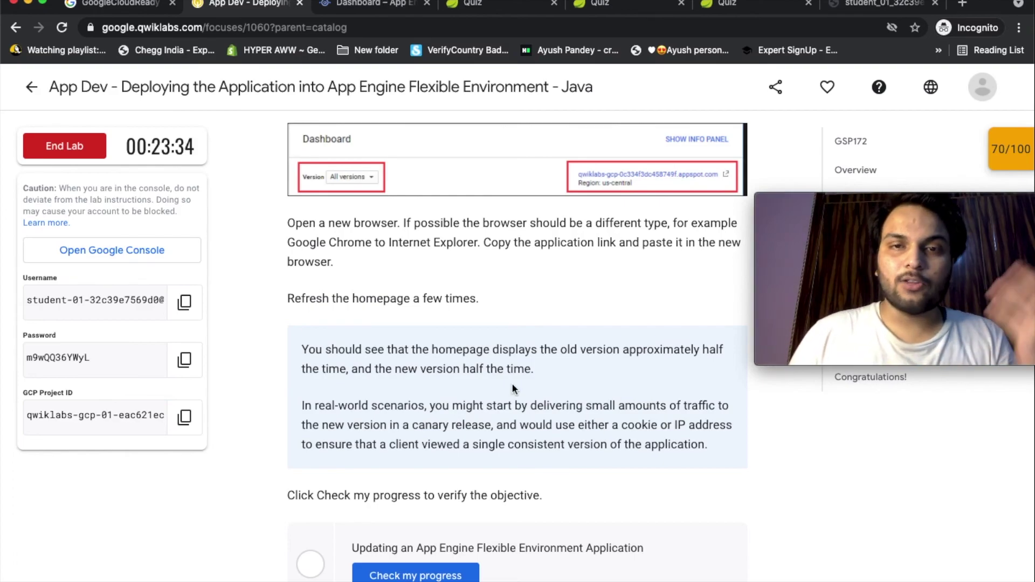
scroll(512, 388, up, 4)
scroll(514, 386, down, 6)
scroll(513, 389, down, 2)
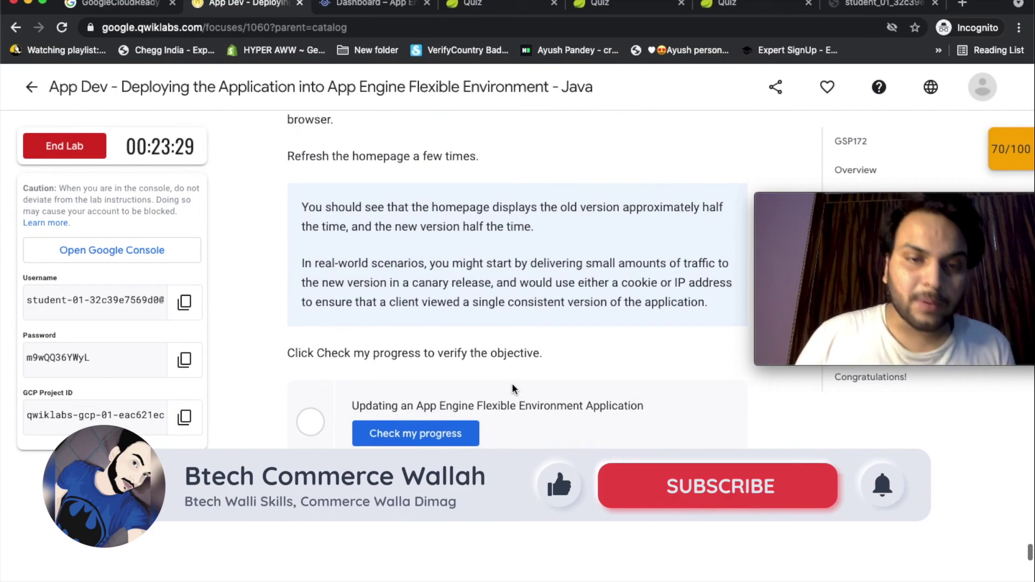
click(412, 418)
scroll(497, 419, down, 1)
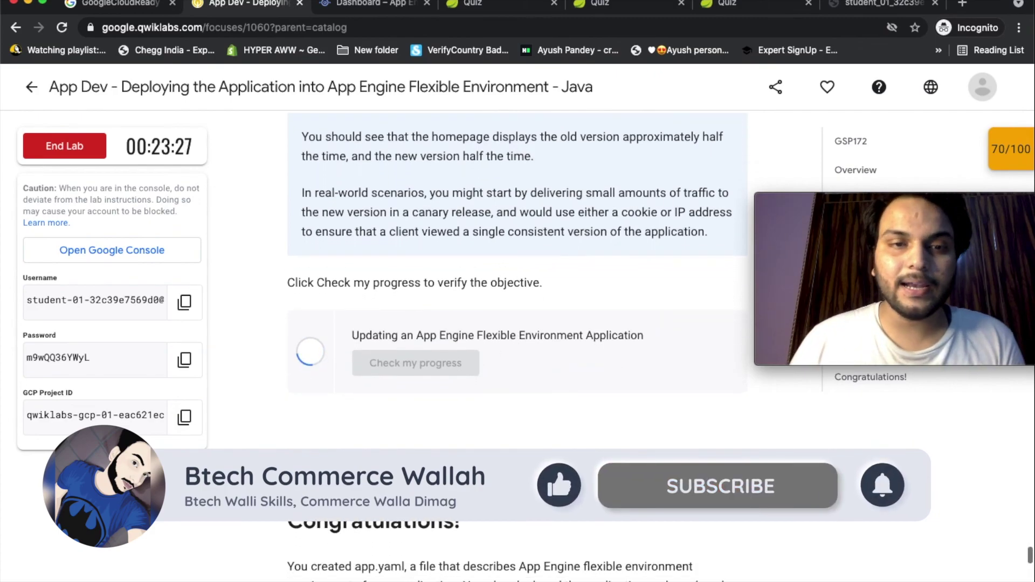
scroll(497, 418, down, 4)
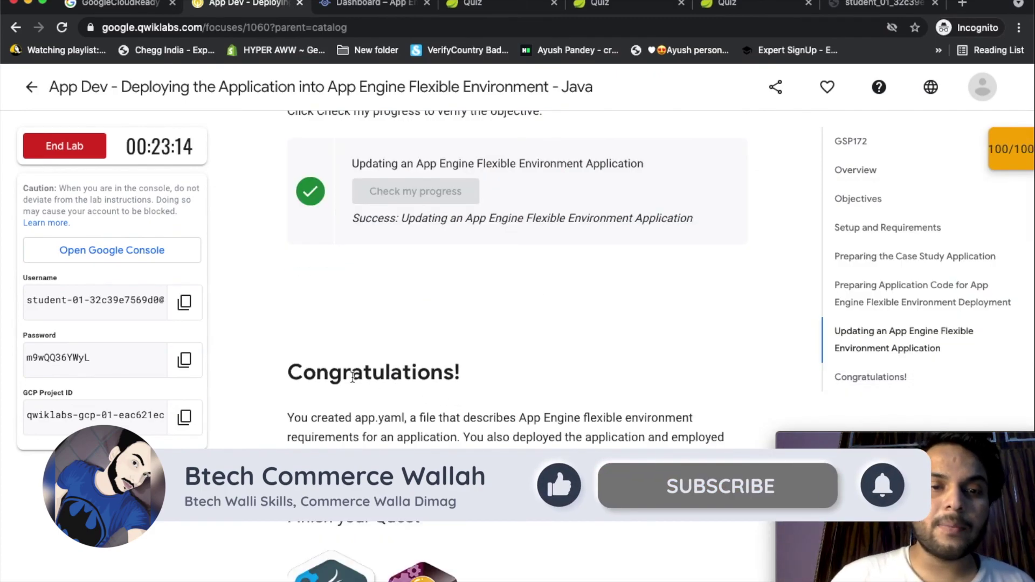
mouse_move(1021, 158)
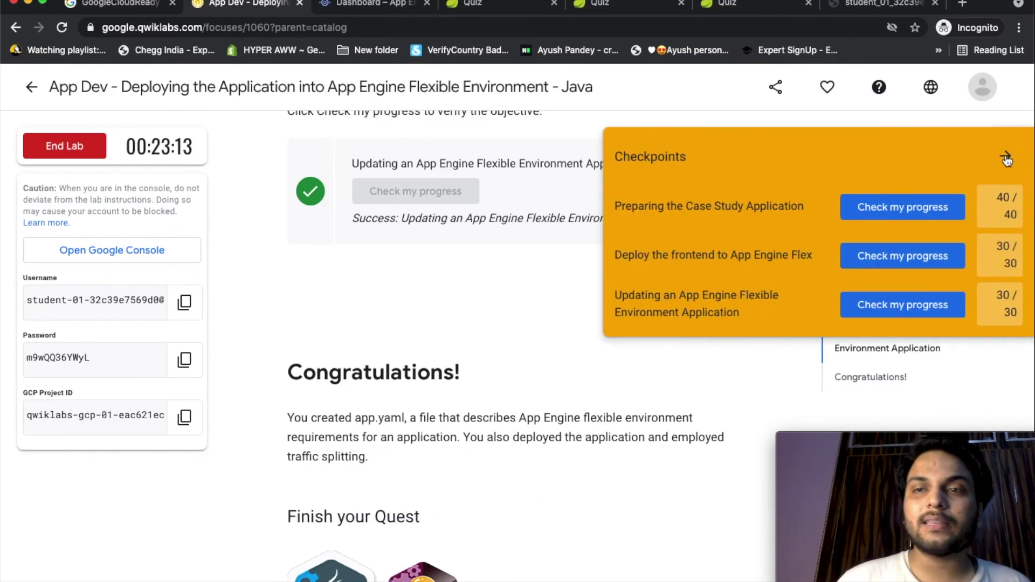